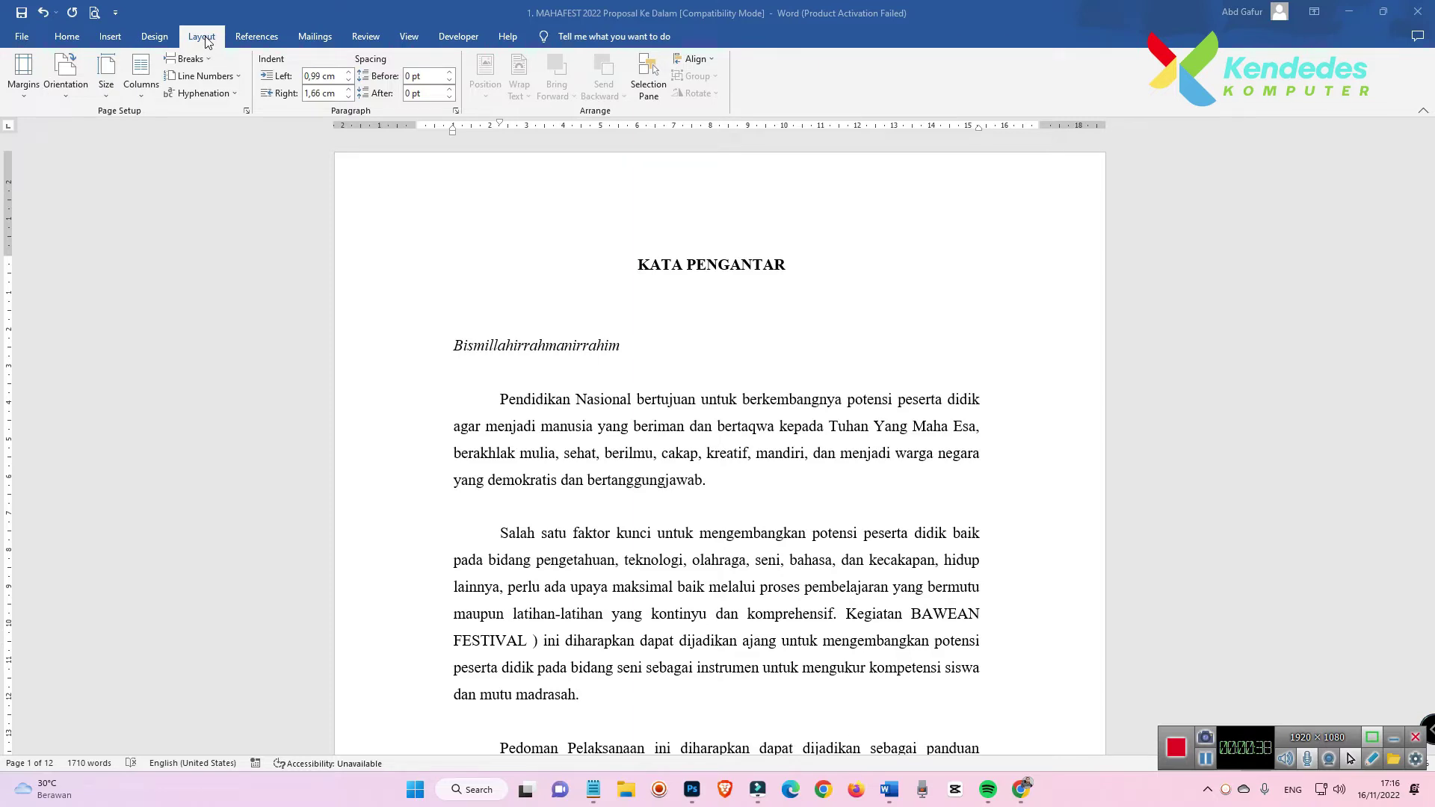
Switch the page to Legal, then change its height to 33 cm for a 21,59 × 33 cm page.
{"action": "left_click", "coordinate": [247, 112]}
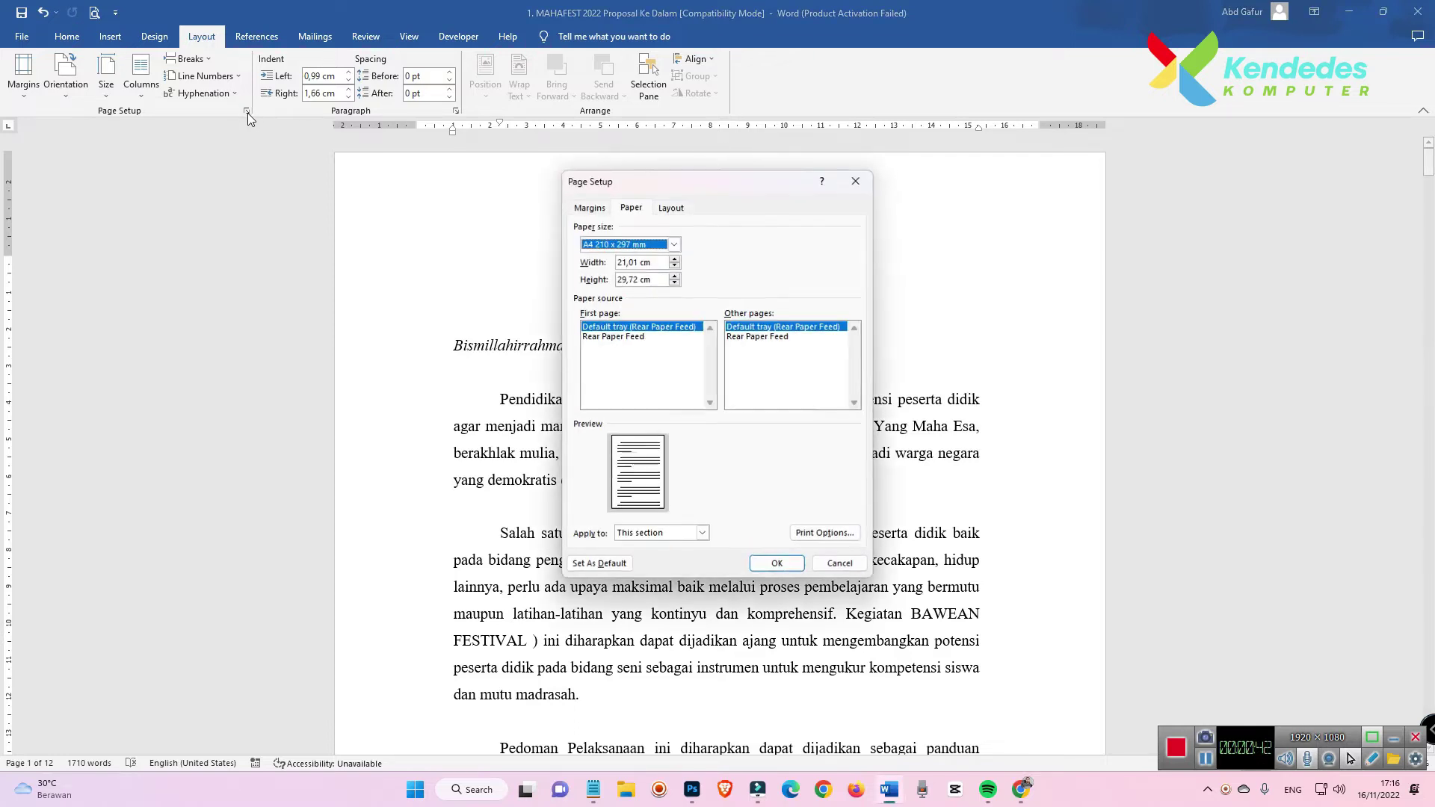
{"action": "left_click", "coordinate": [622, 247]}
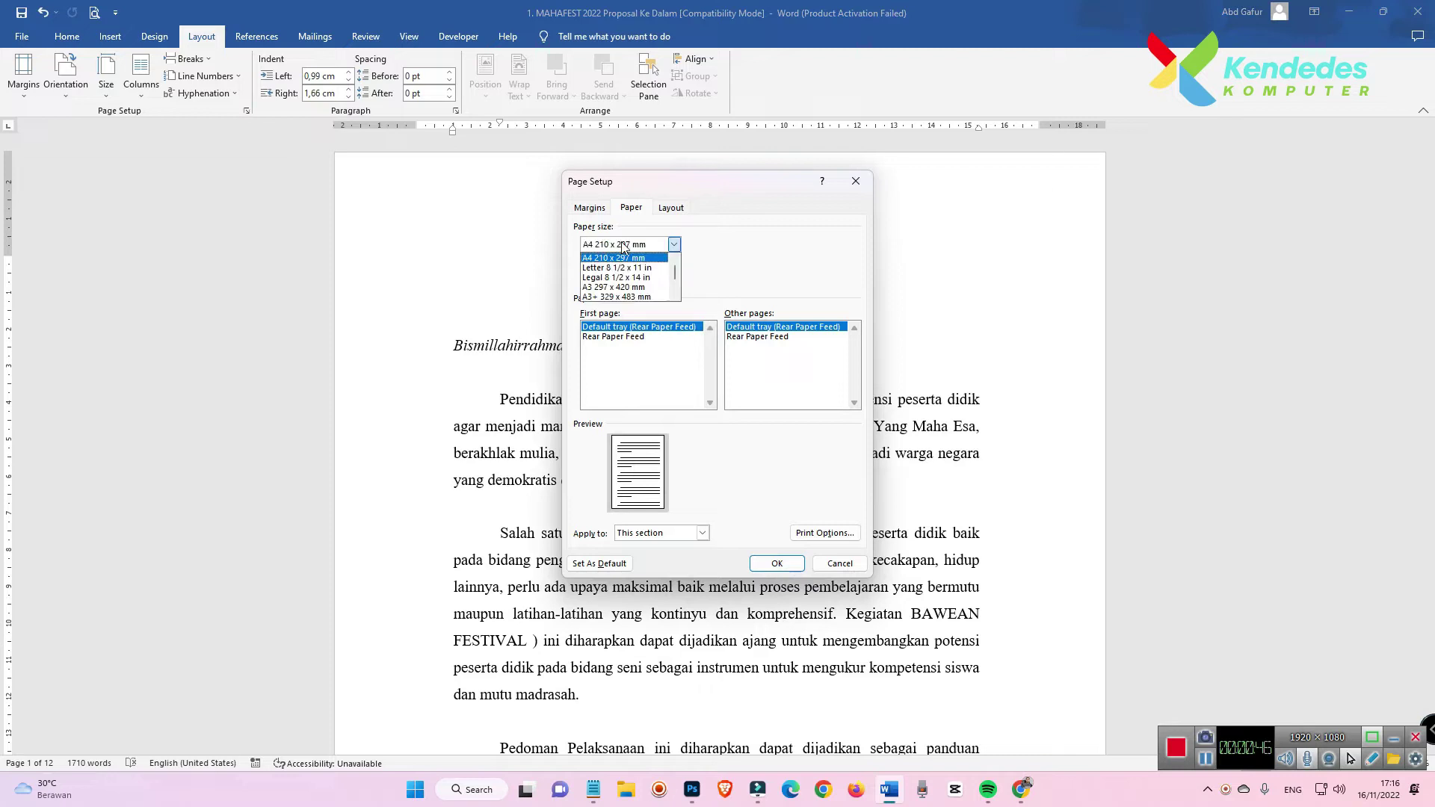
{"action": "left_click", "coordinate": [622, 279]}
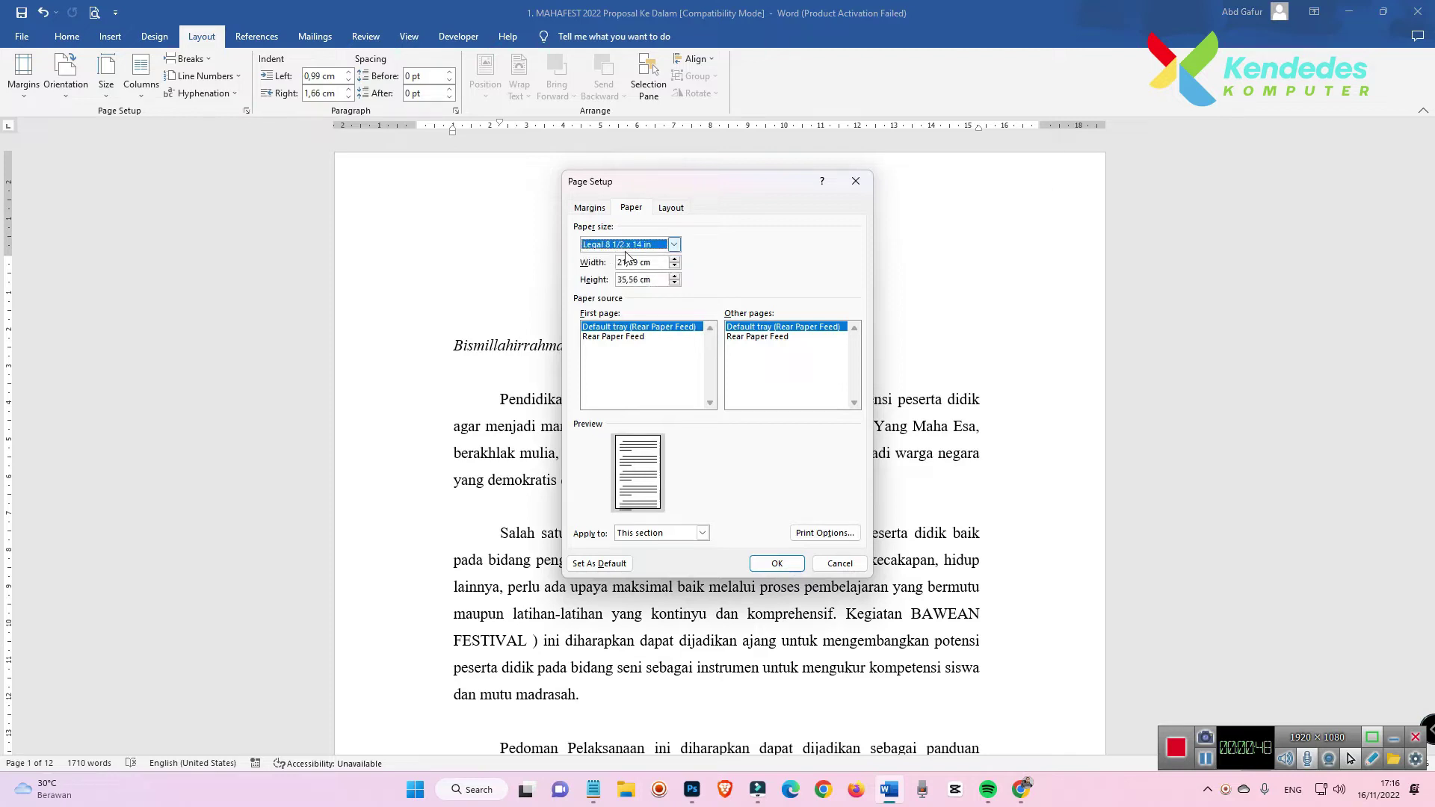
{"action": "double_click", "coordinate": [642, 280]}
{"action": "left_click_drag", "start_coordinate": [641, 281], "coordinate": [586, 288]}
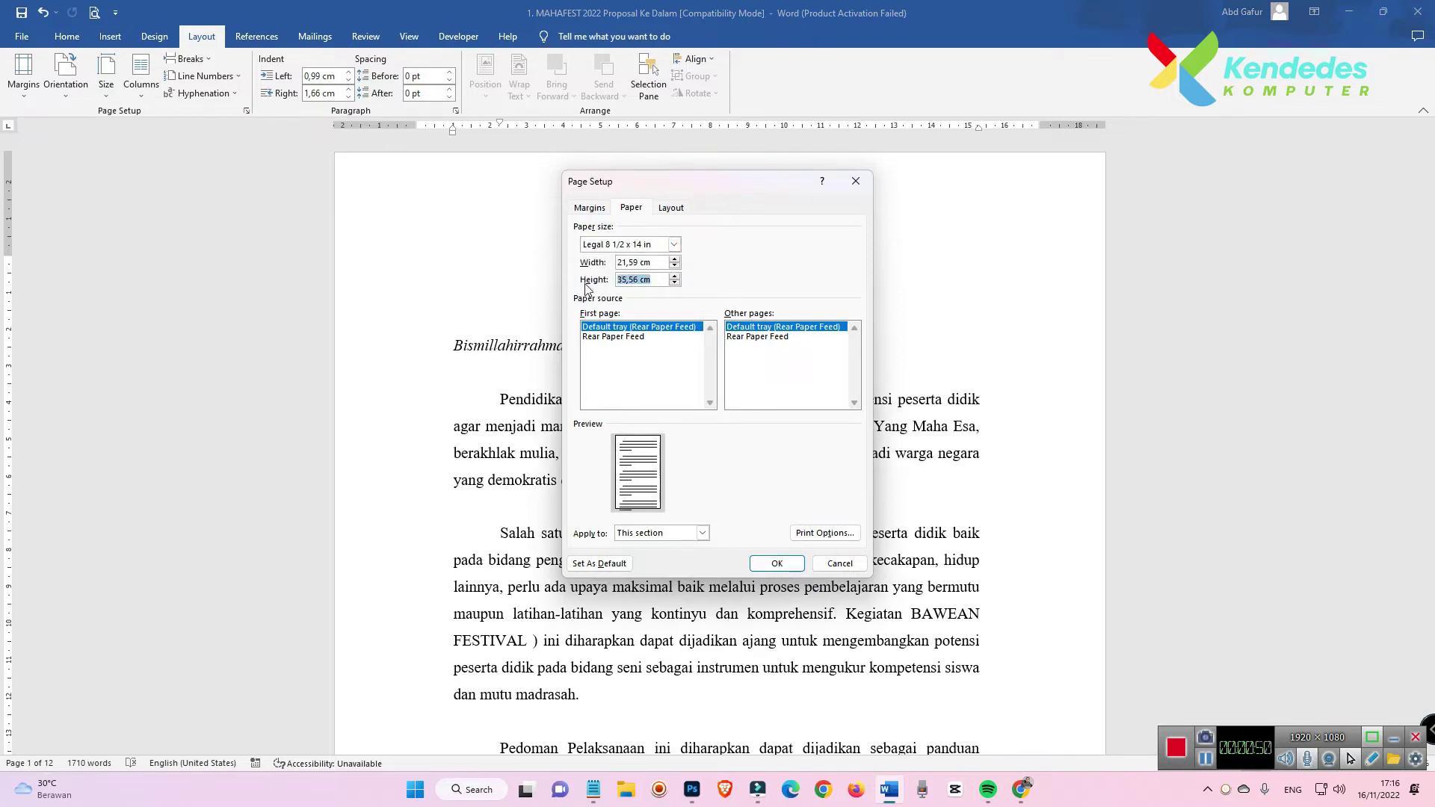
{"action": "type", "text": "33"}
{"action": "left_click", "coordinate": [603, 568]}
{"action": "left_click", "coordinate": [675, 457]}
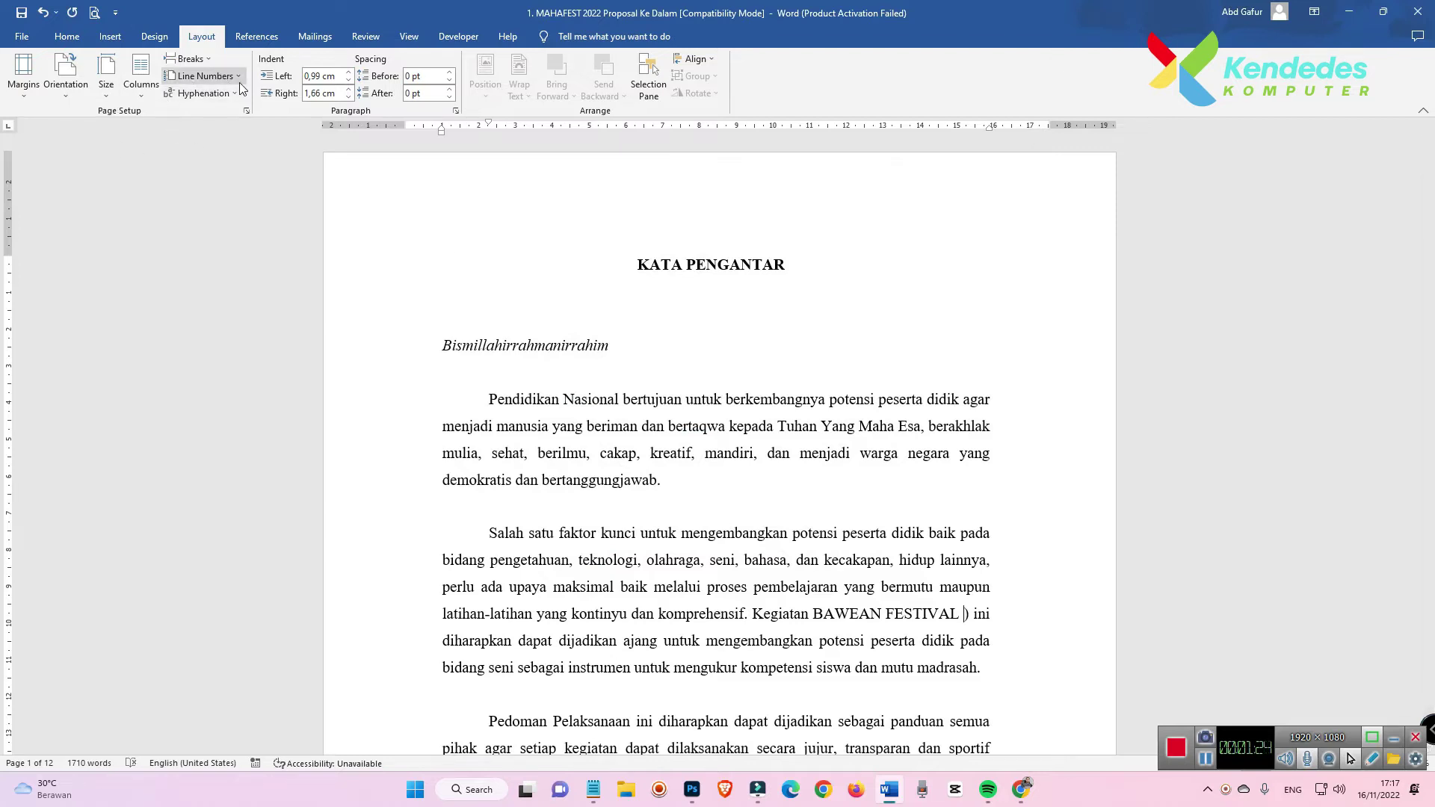
{"action": "left_click", "coordinate": [106, 90]}
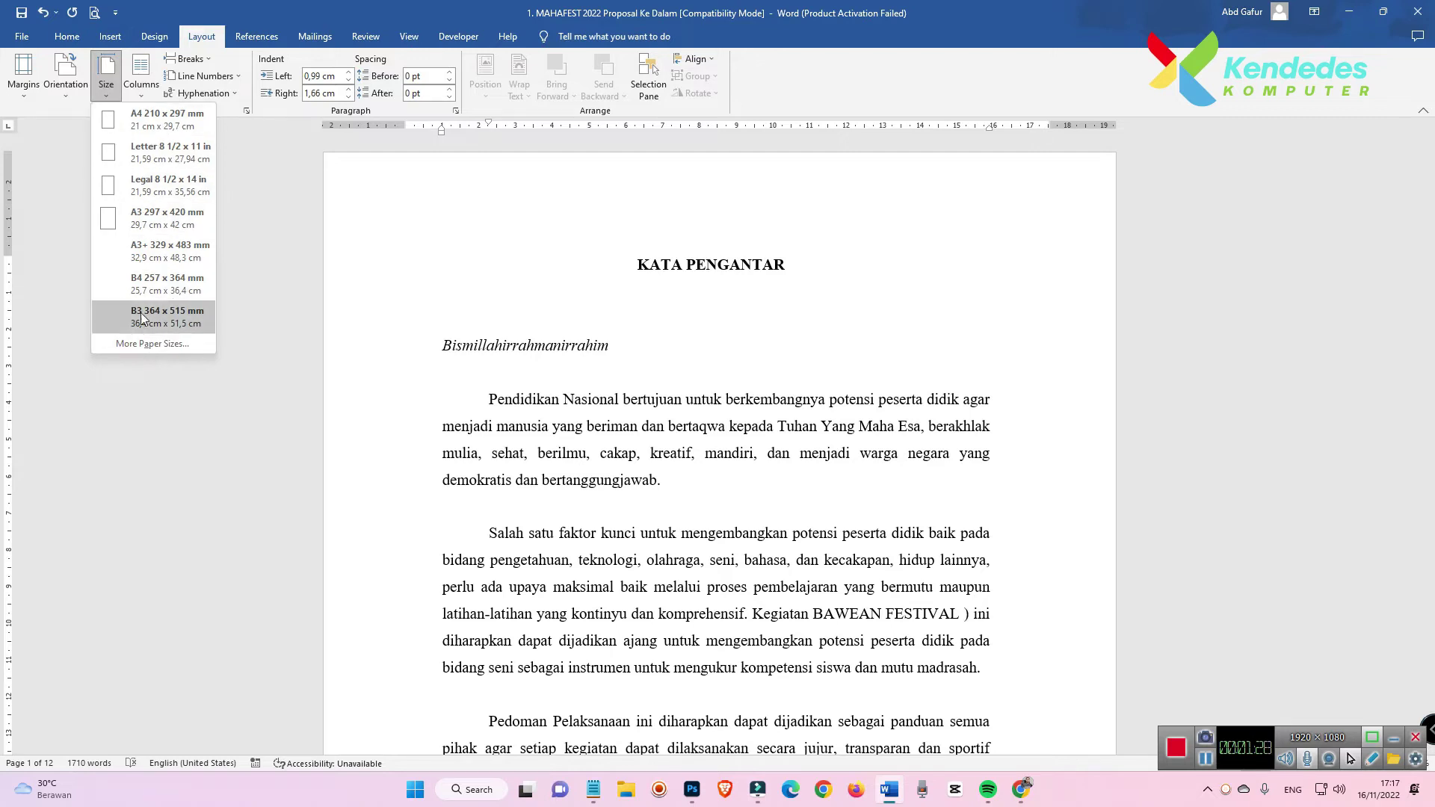
{"action": "left_click", "coordinate": [144, 345]}
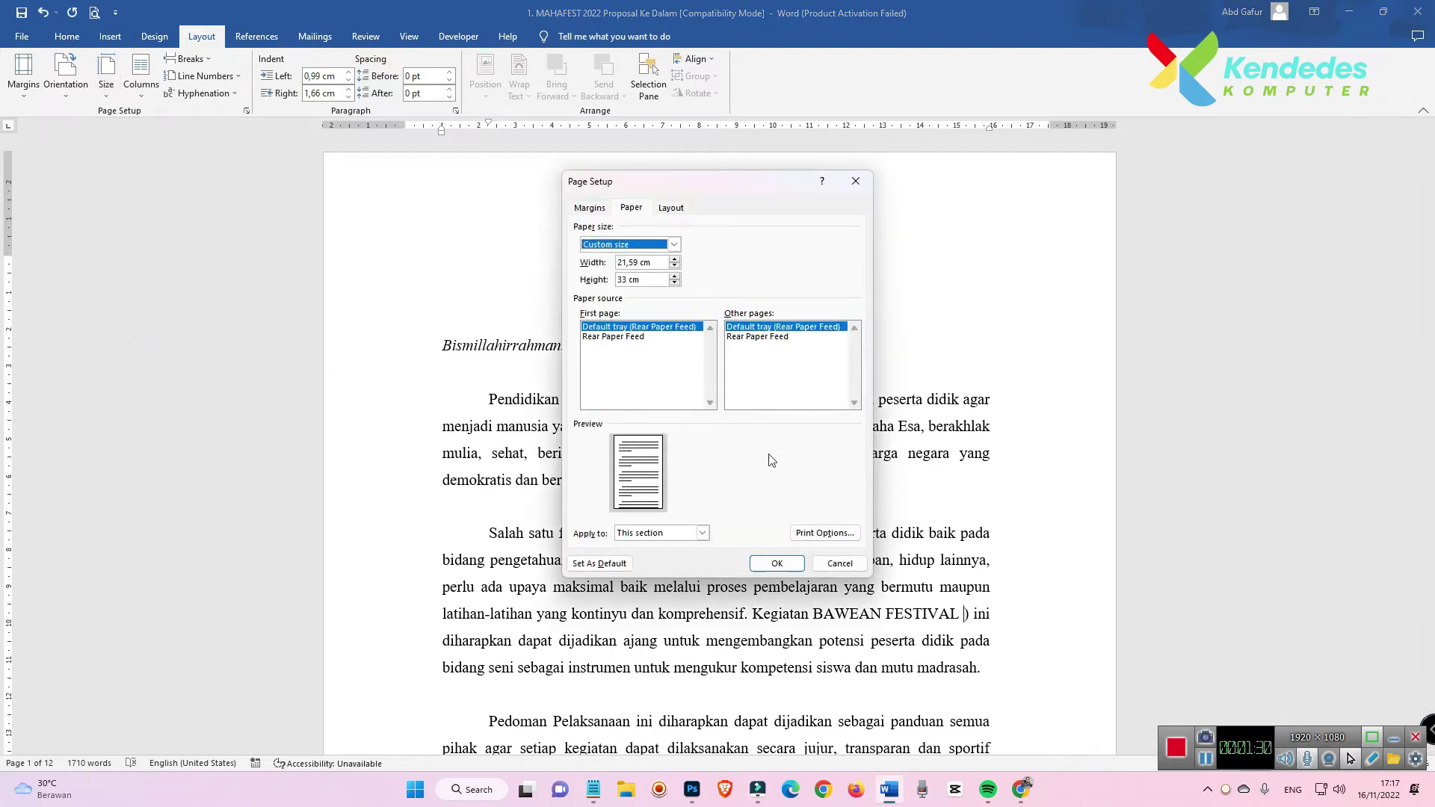
{"action": "left_click", "coordinate": [843, 566]}
{"action": "left_click", "coordinate": [107, 82]}
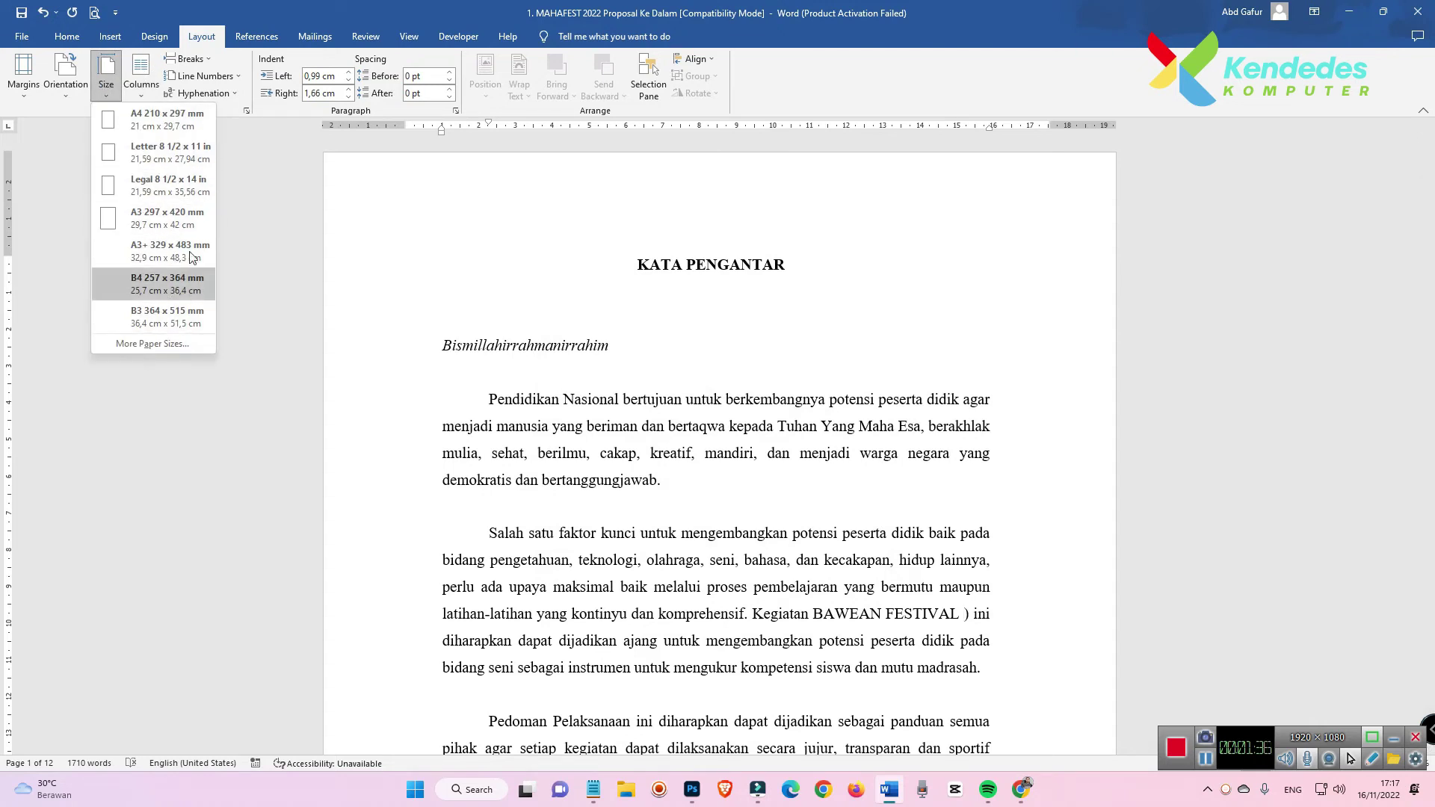
{"action": "left_click", "coordinate": [700, 366]}
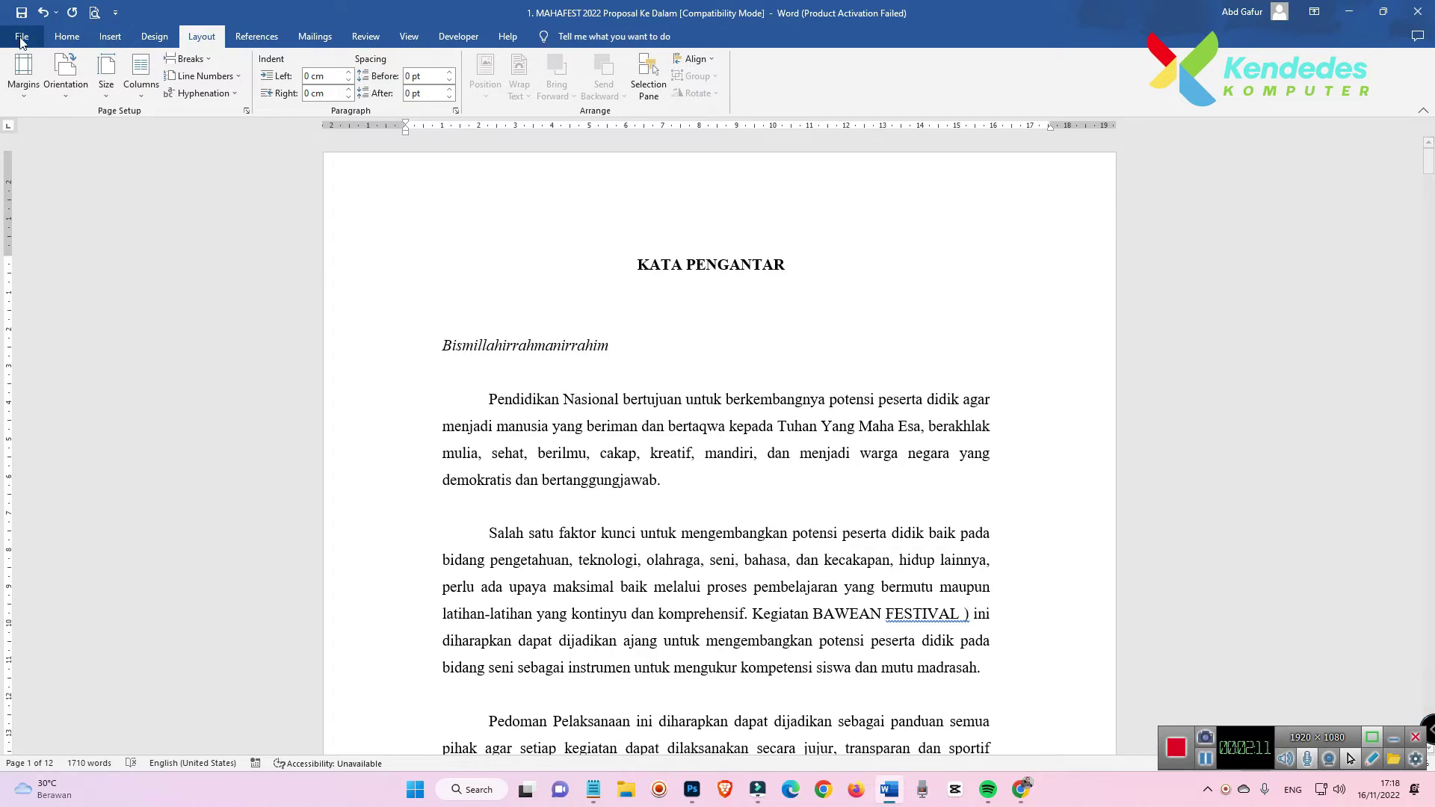
From the Print screen, keep EPSON L120 Series as the printer and open its Printer Properties.
{"action": "left_click", "coordinate": [21, 38]}
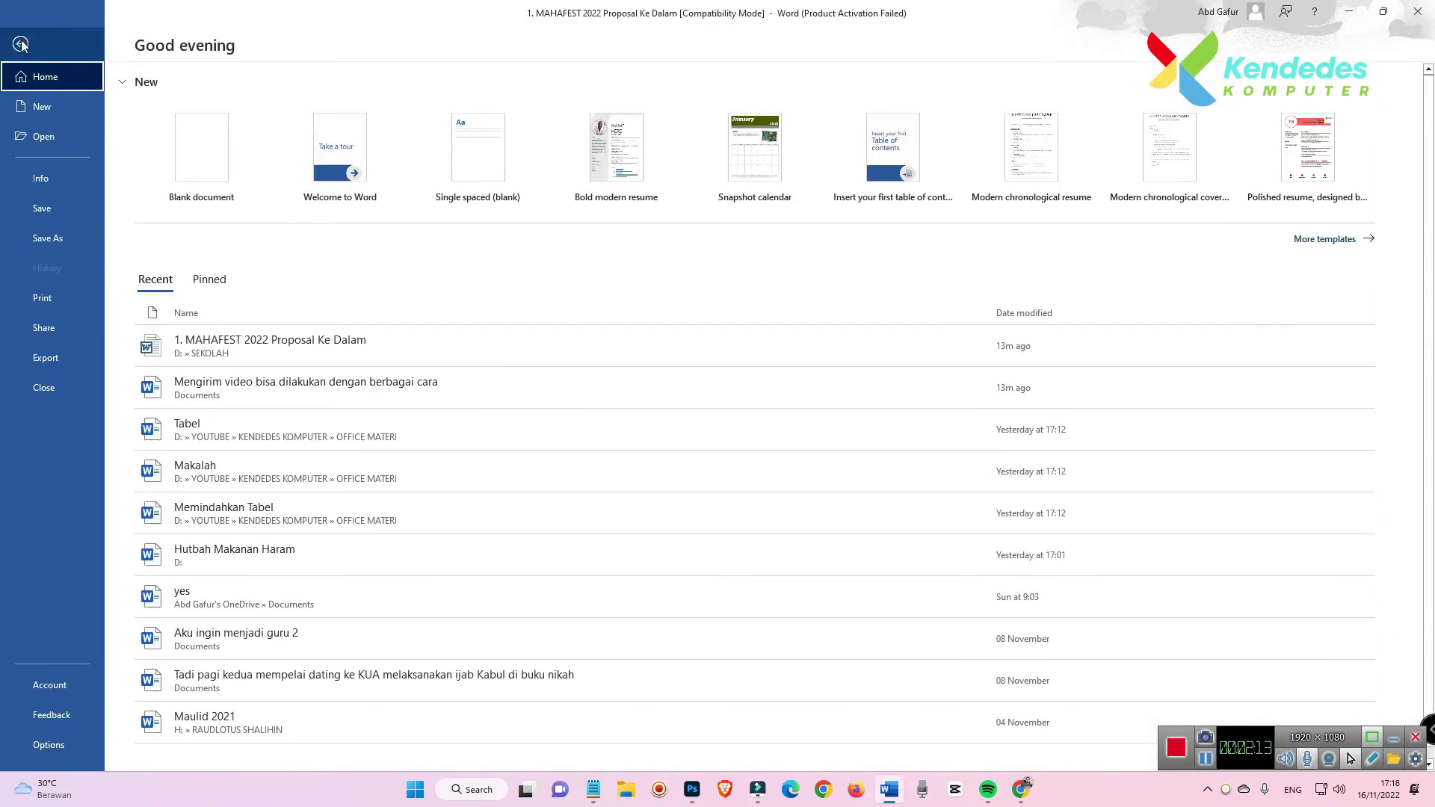
{"action": "left_click", "coordinate": [54, 301]}
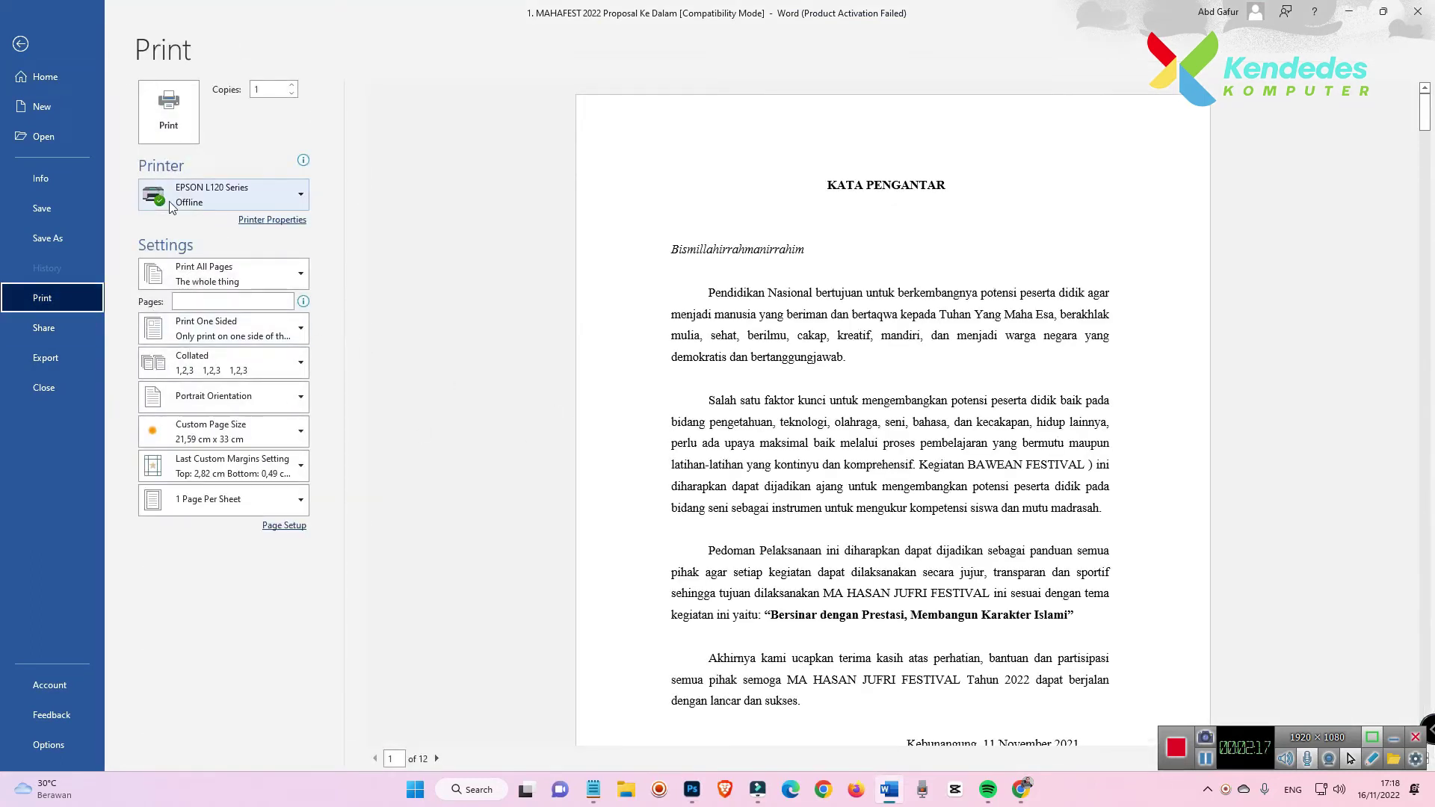
{"action": "left_click", "coordinate": [213, 204]}
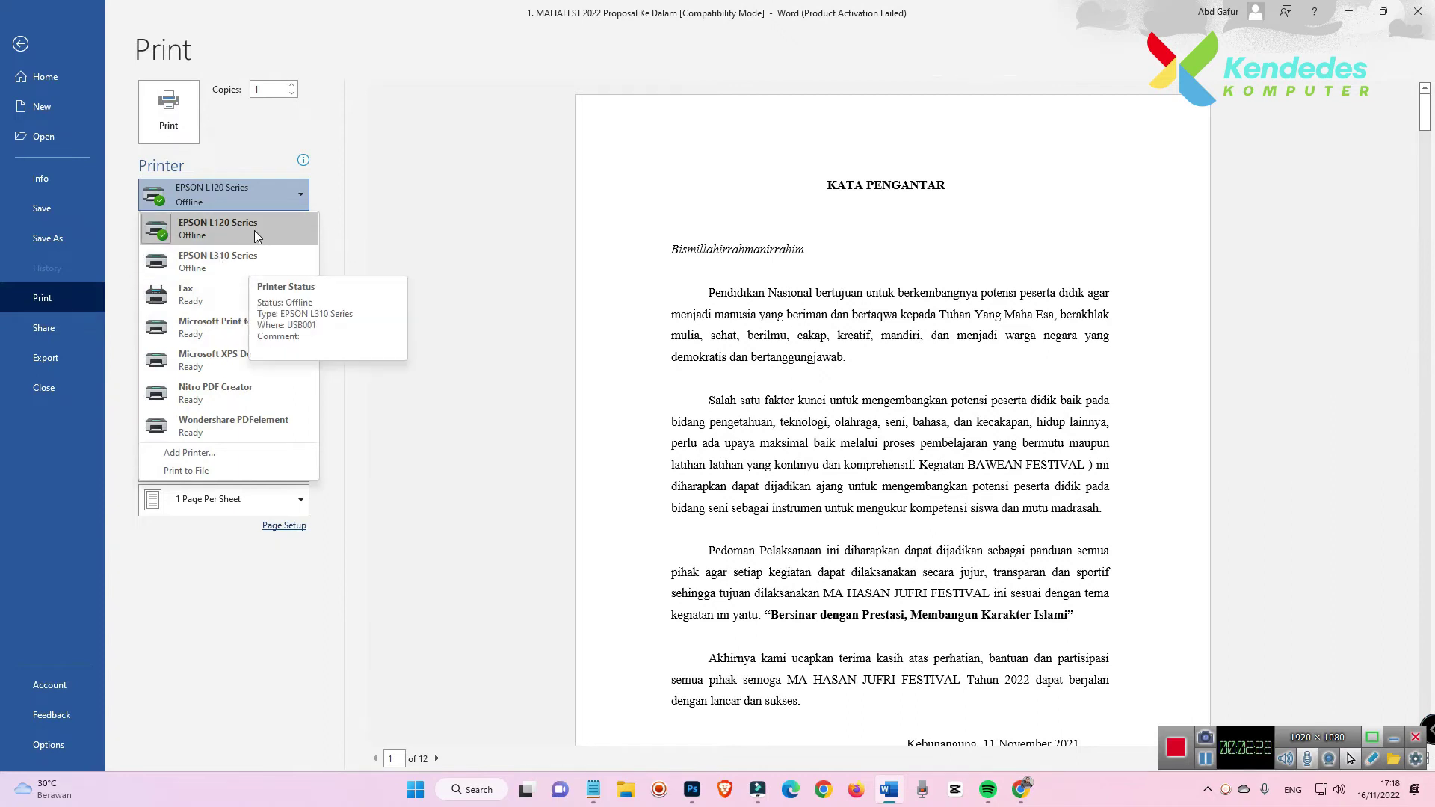
{"action": "mouse_move", "coordinate": [230, 229]}
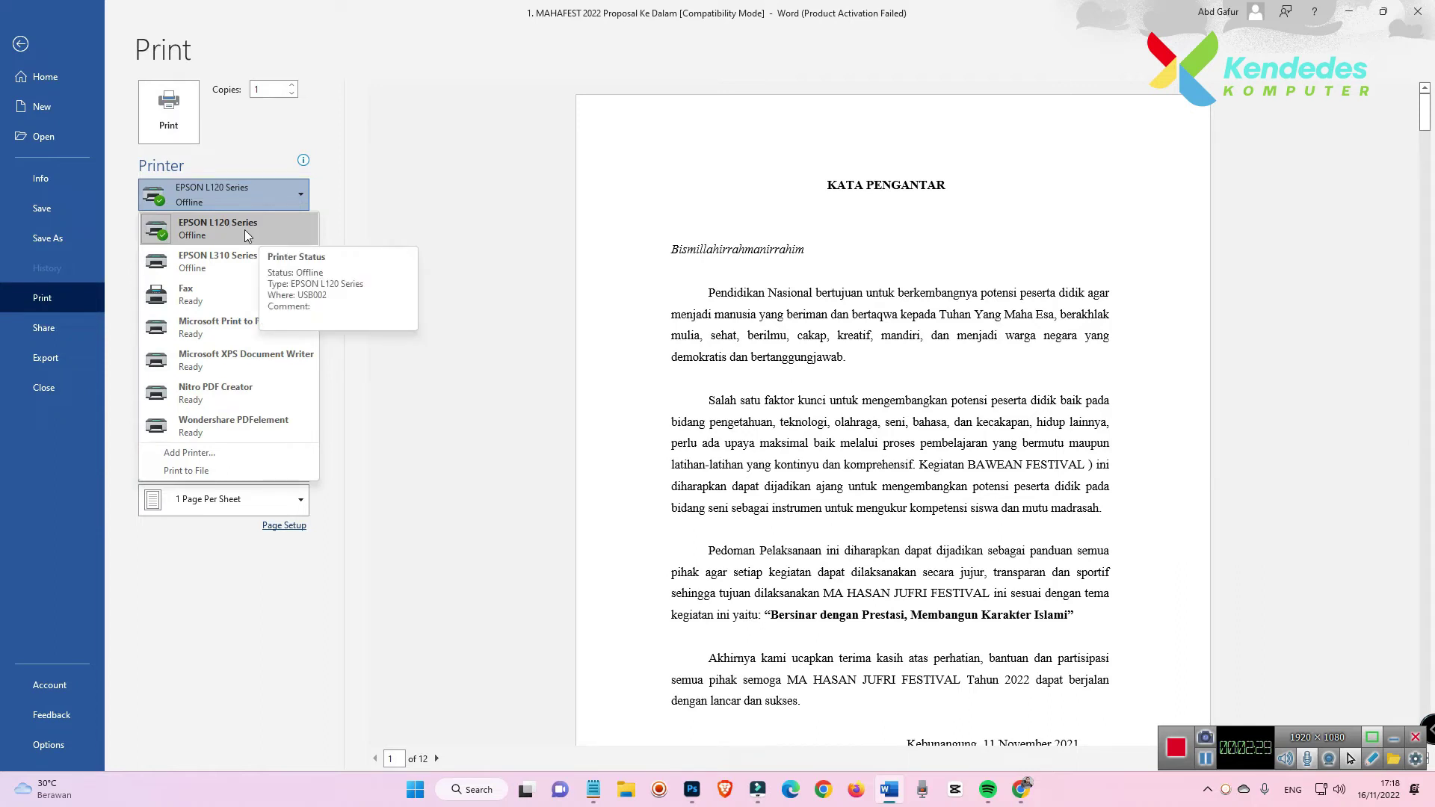
{"action": "left_click", "coordinate": [235, 231]}
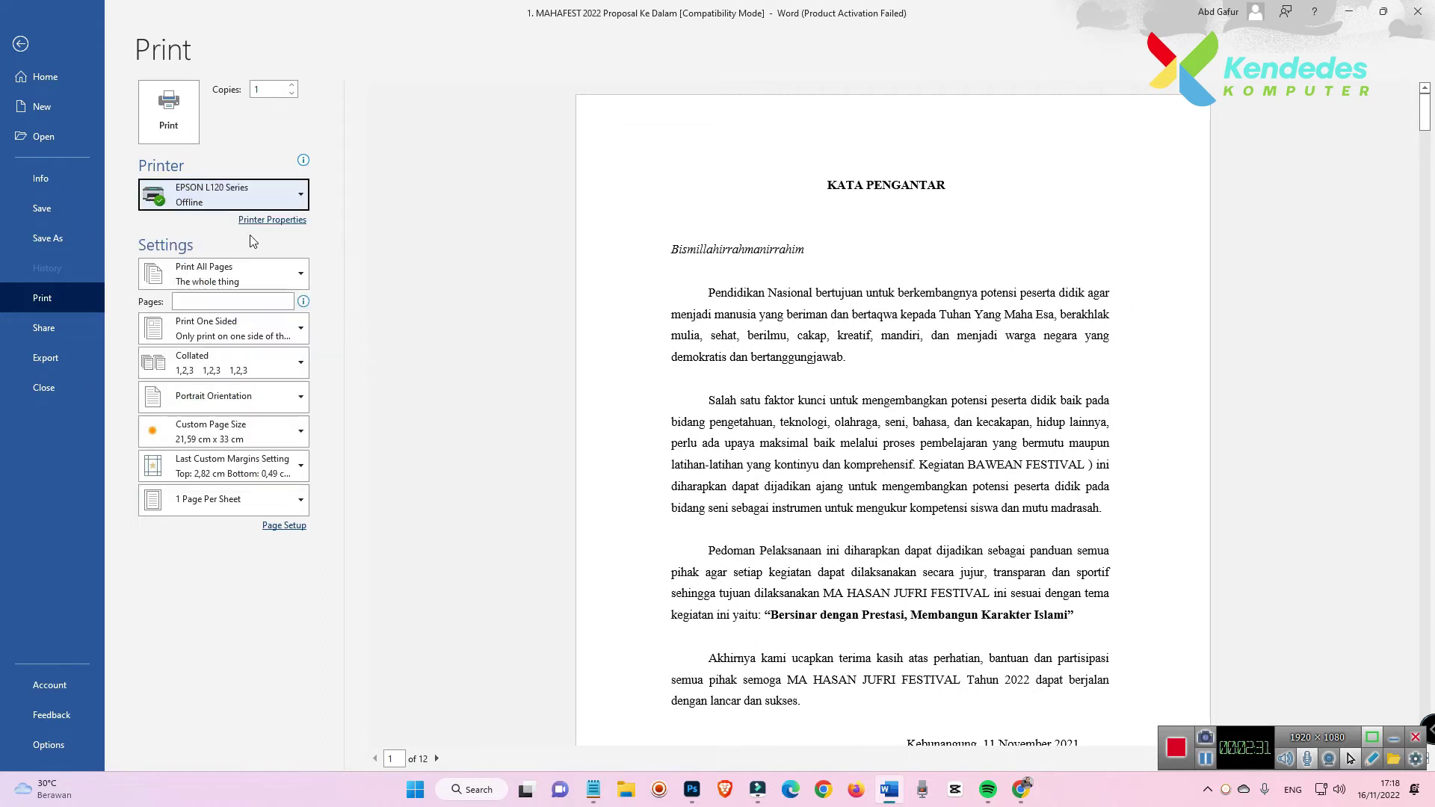
{"action": "left_click", "coordinate": [252, 223]}
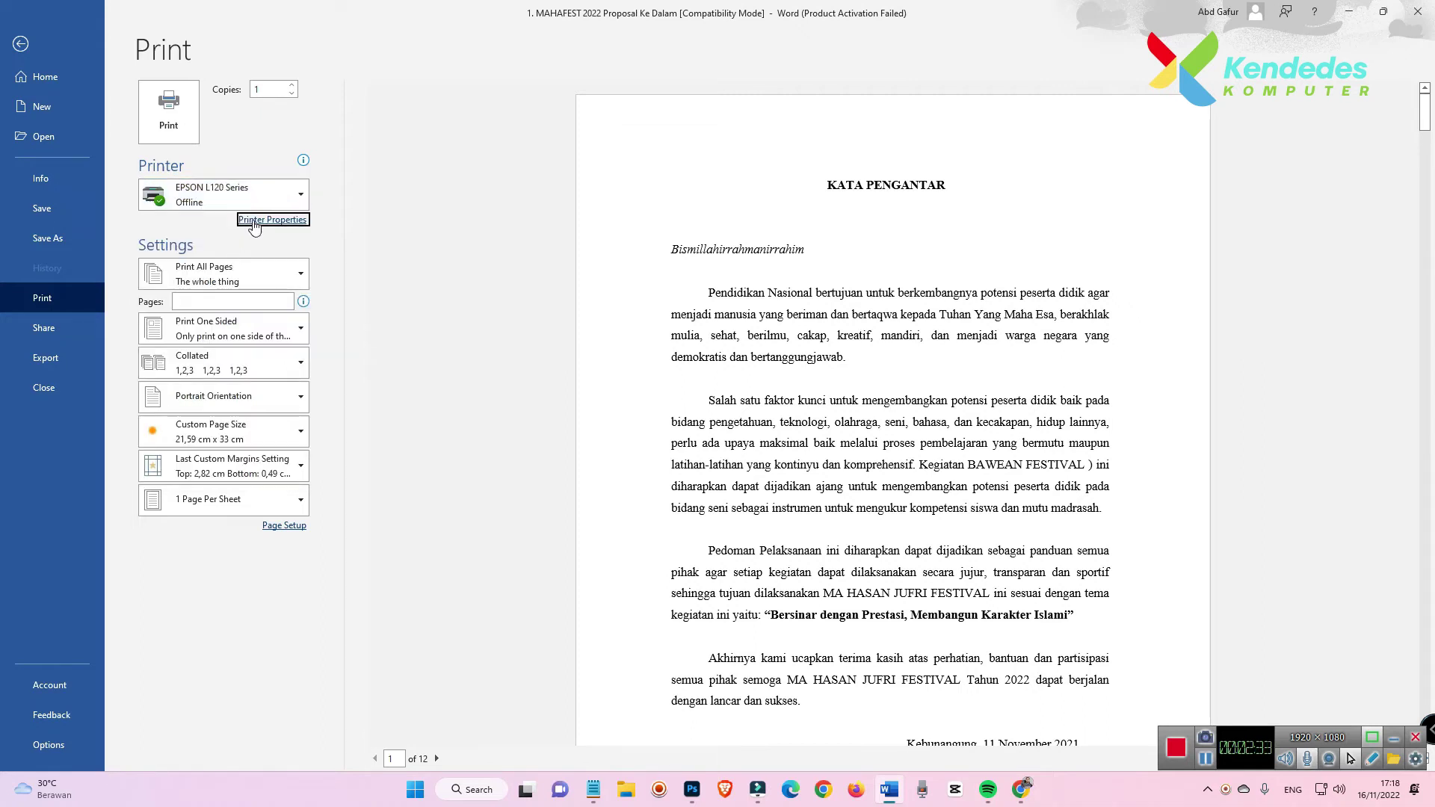
Choose User-Defined as the Epson printer's document size.
{"action": "left_click_drag", "start_coordinate": [185, 17], "coordinate": [667, 110]}
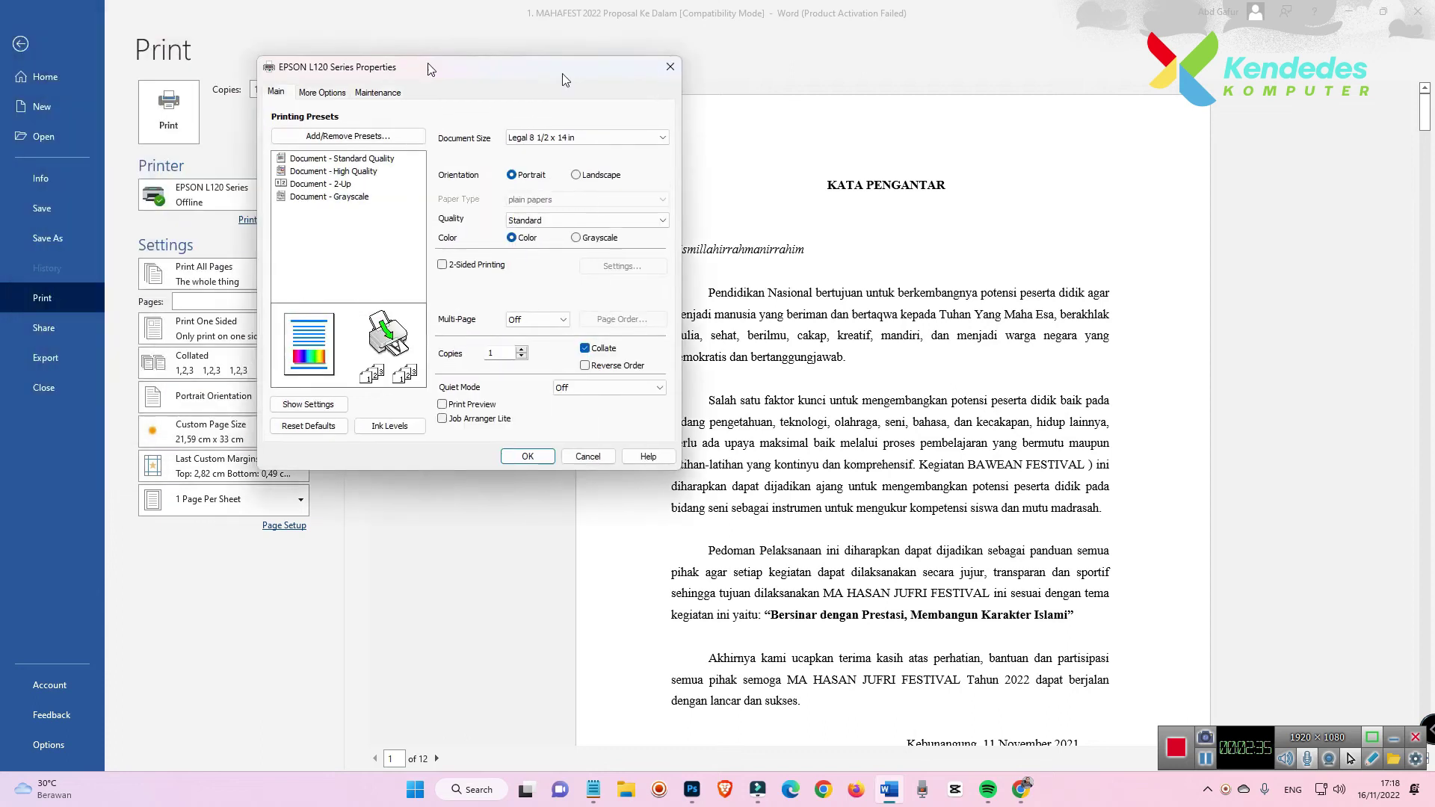
{"action": "left_click", "coordinate": [807, 178]}
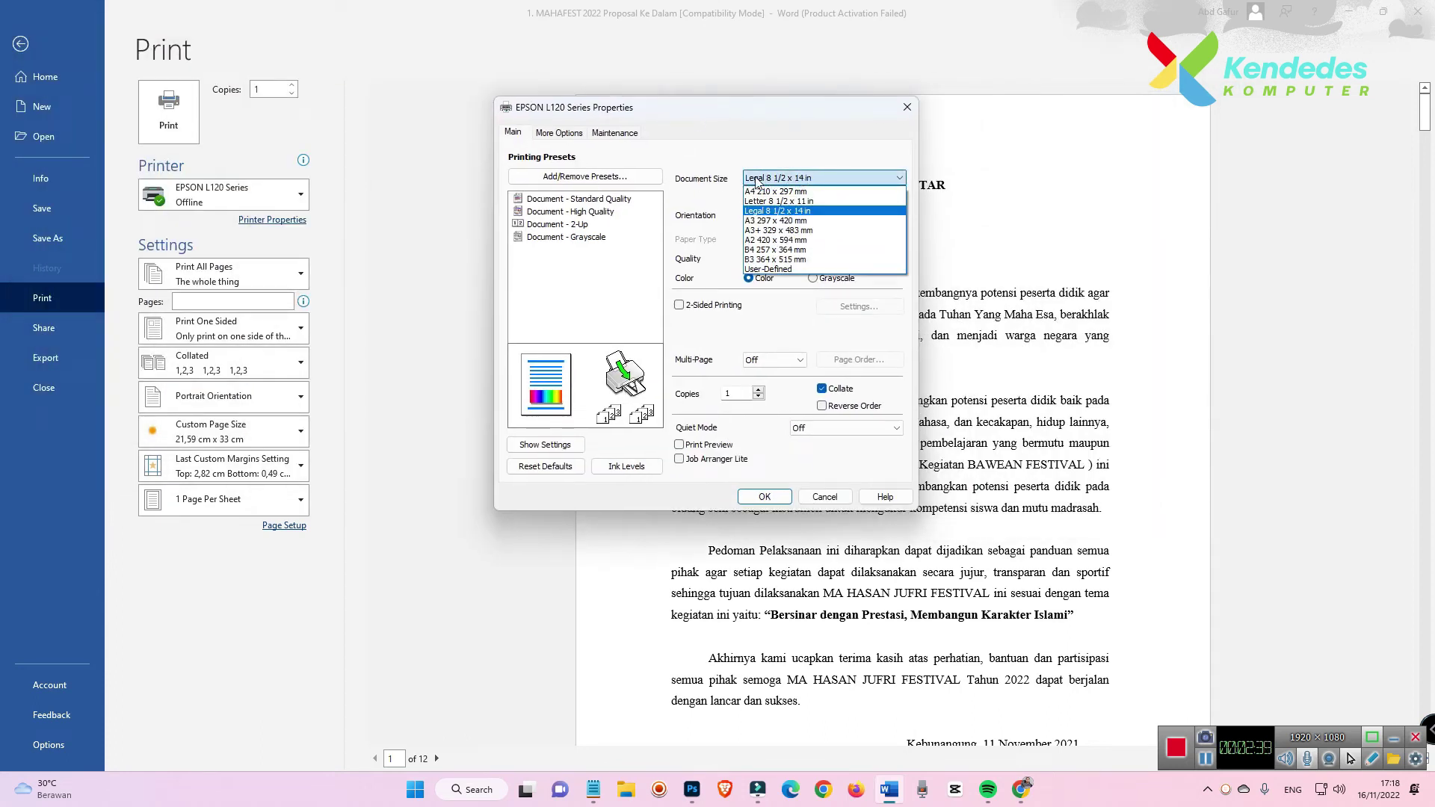
{"action": "left_click", "coordinate": [776, 179]}
{"action": "left_click", "coordinate": [775, 179]}
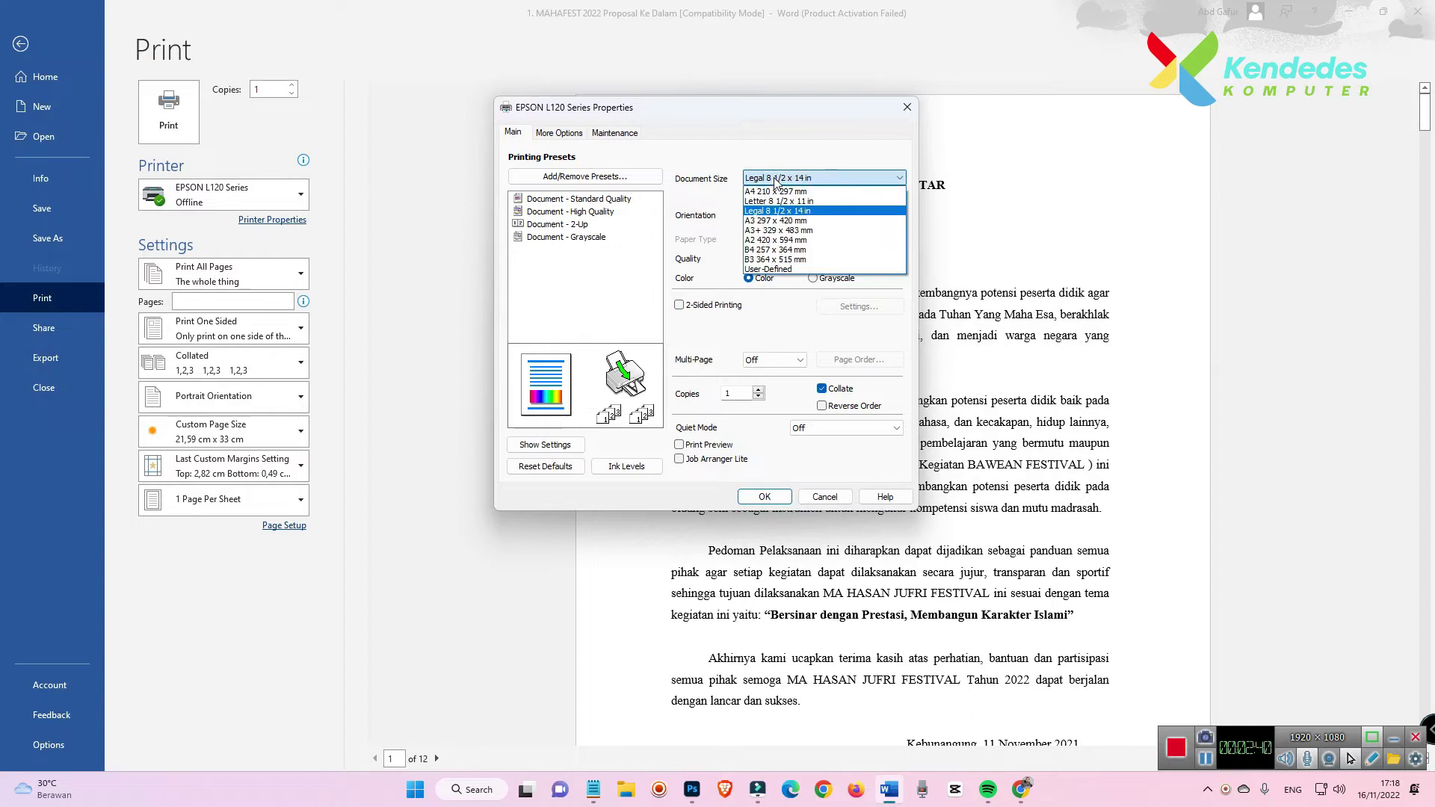
{"action": "left_click", "coordinate": [777, 270]}
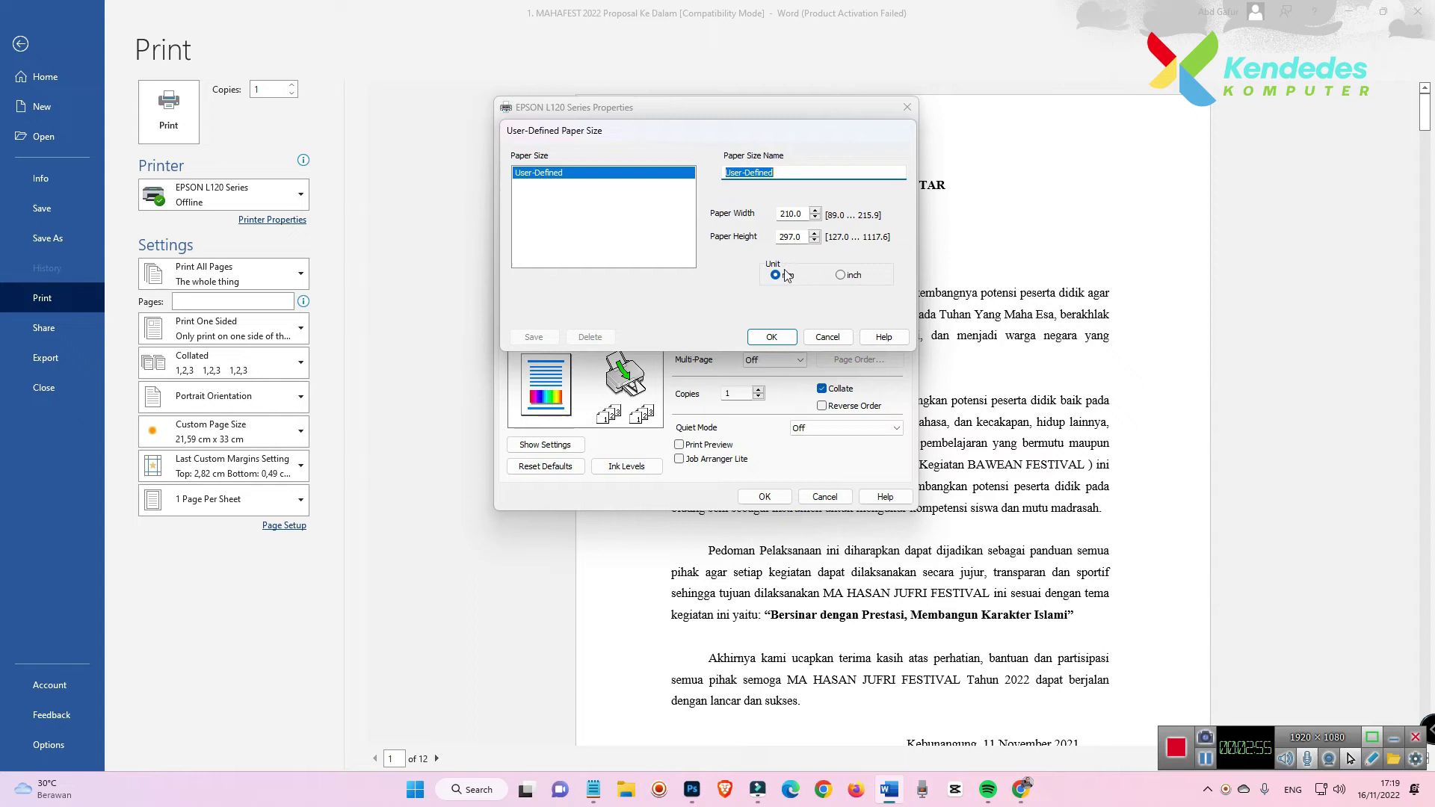
Open a new Google Chrome window from the taskbar.
{"action": "right_click", "coordinate": [1021, 789]}
{"action": "left_click", "coordinate": [975, 748]}
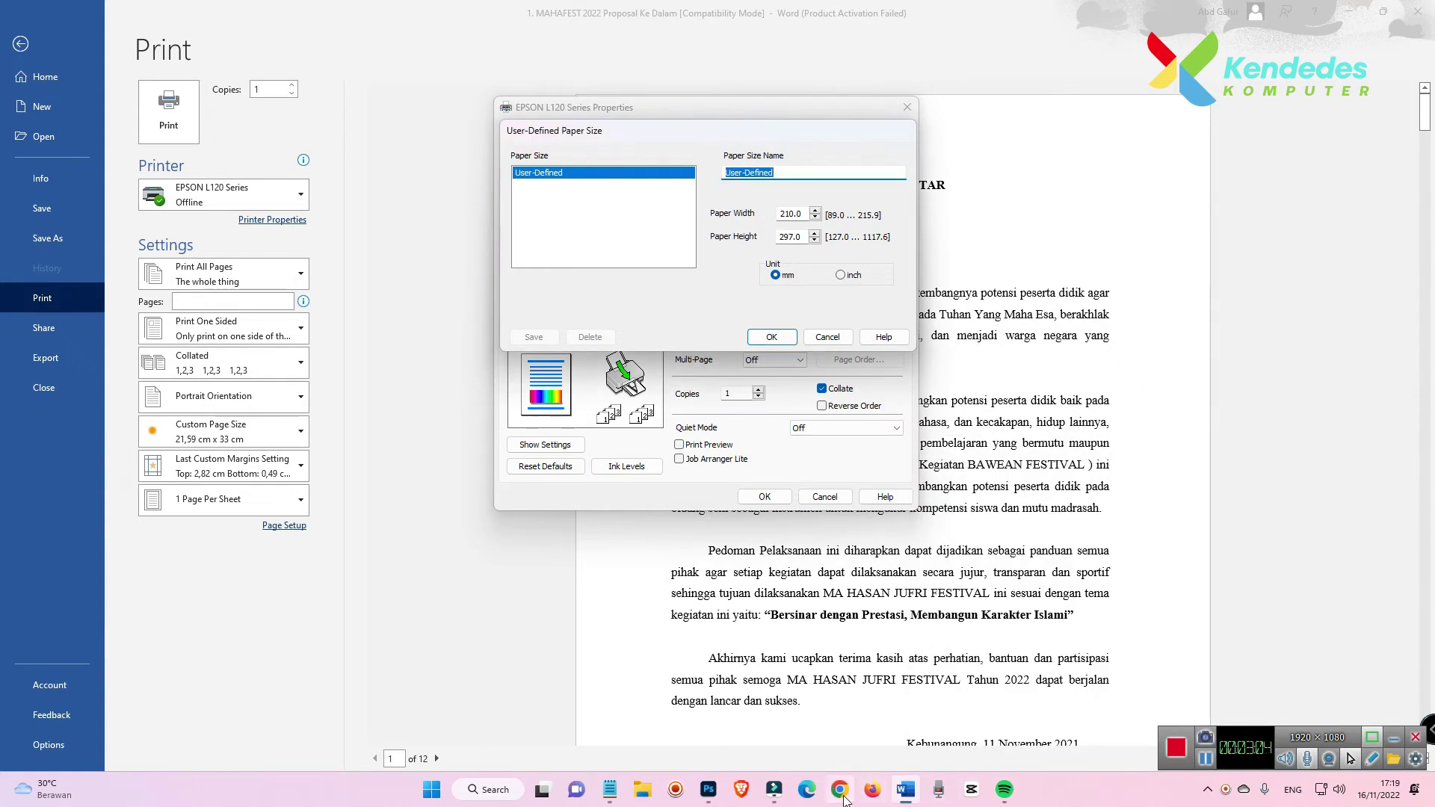
{"action": "left_click", "coordinate": [822, 789]}
Maximize Chrome and search 'ukuran folio mm' to get the folio size of 215 × 330 mm.
{"action": "left_click", "coordinate": [1213, 511]}
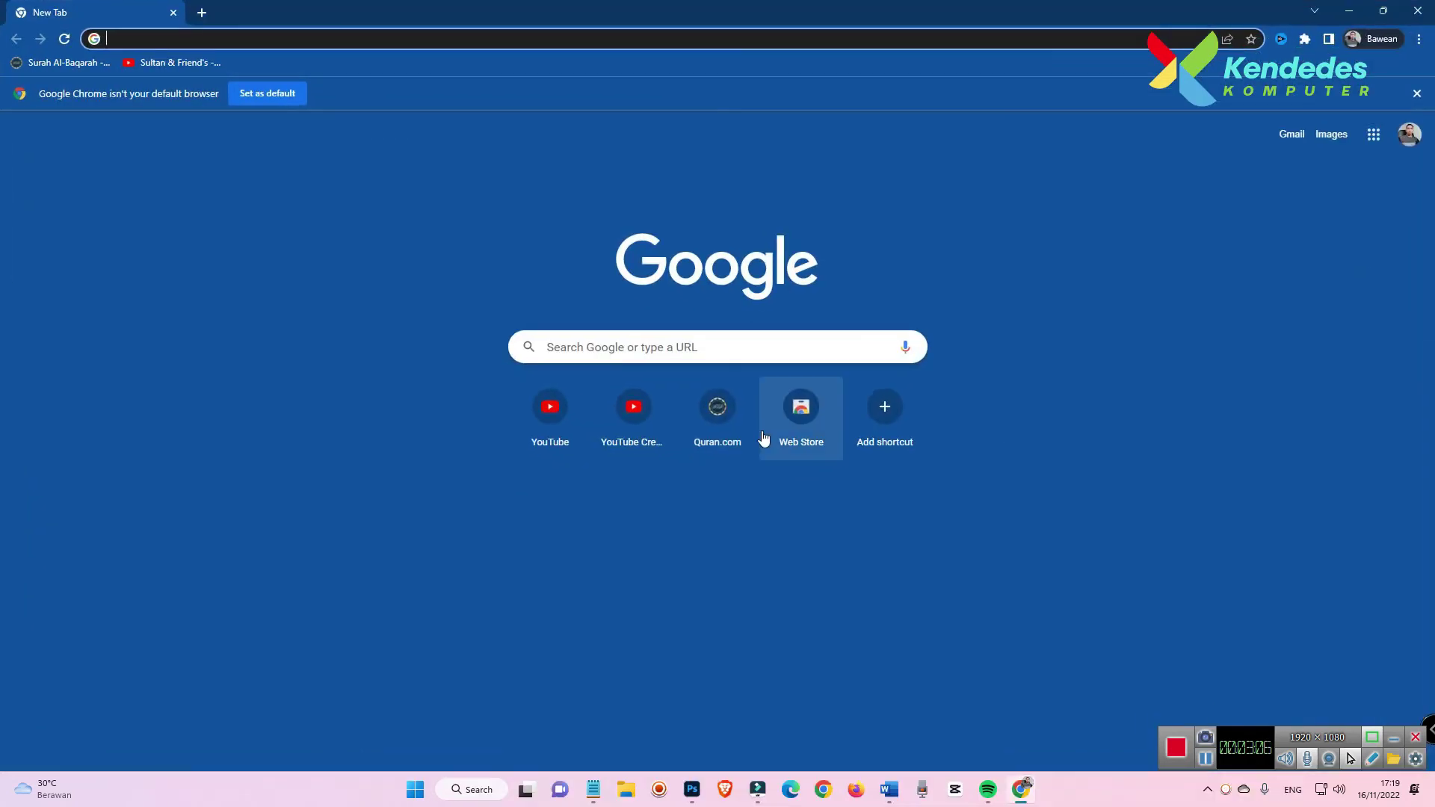
{"action": "type", "text": "ukuran folio "}
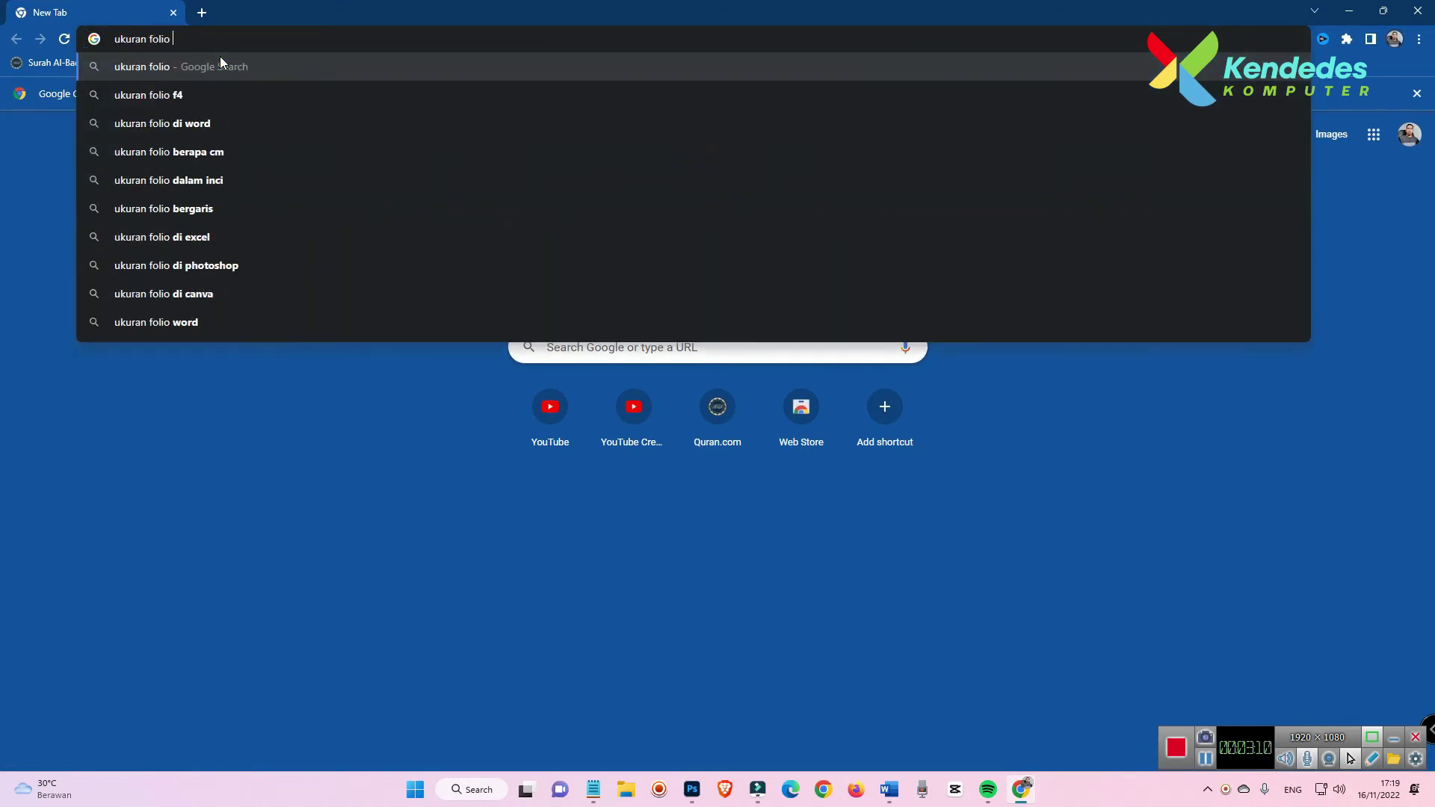
{"action": "type", "text": "mm"}
{"action": "key", "text": "Return"}
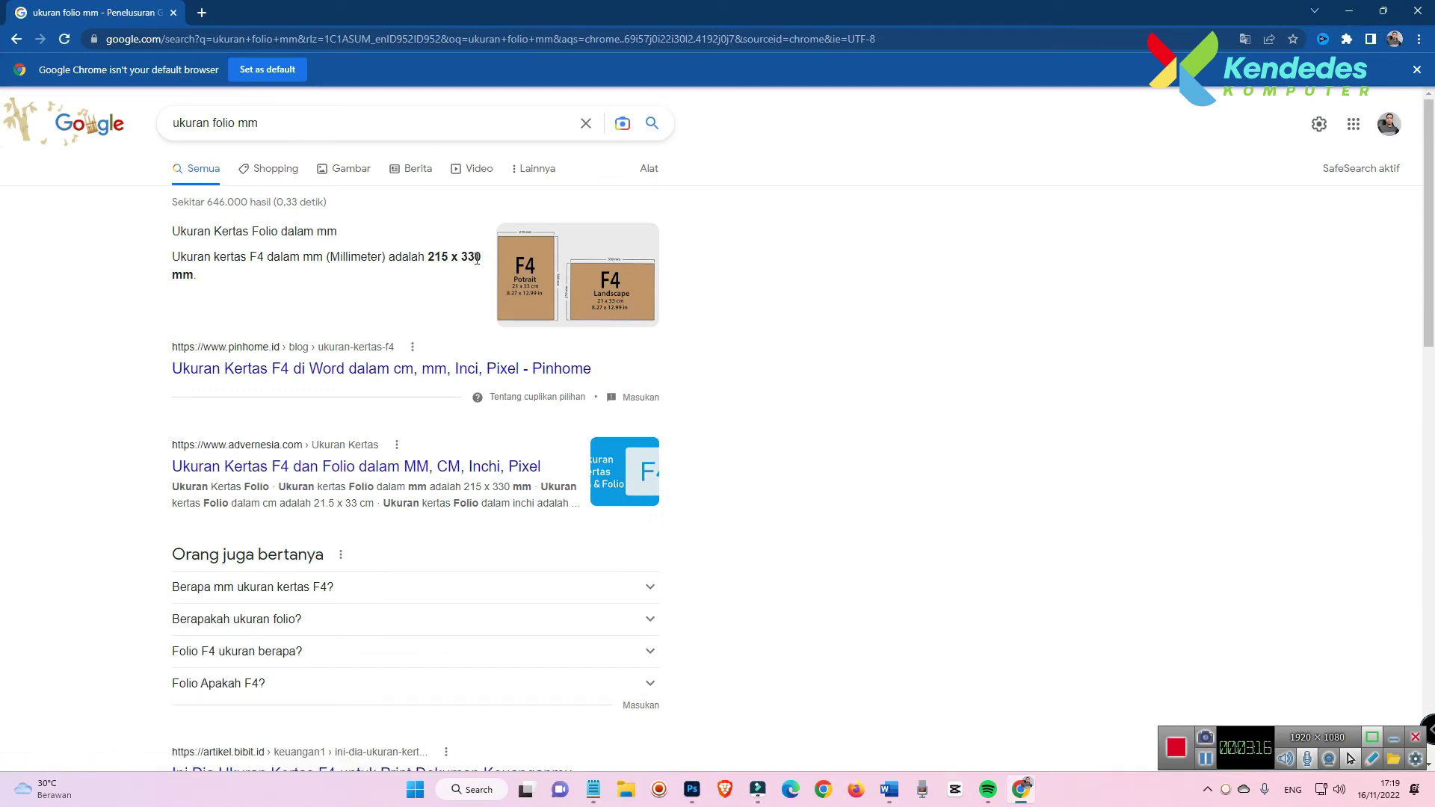
Set the user-defined paper width to 215 mm and height to 330 mm.
{"action": "left_click", "coordinate": [891, 791]}
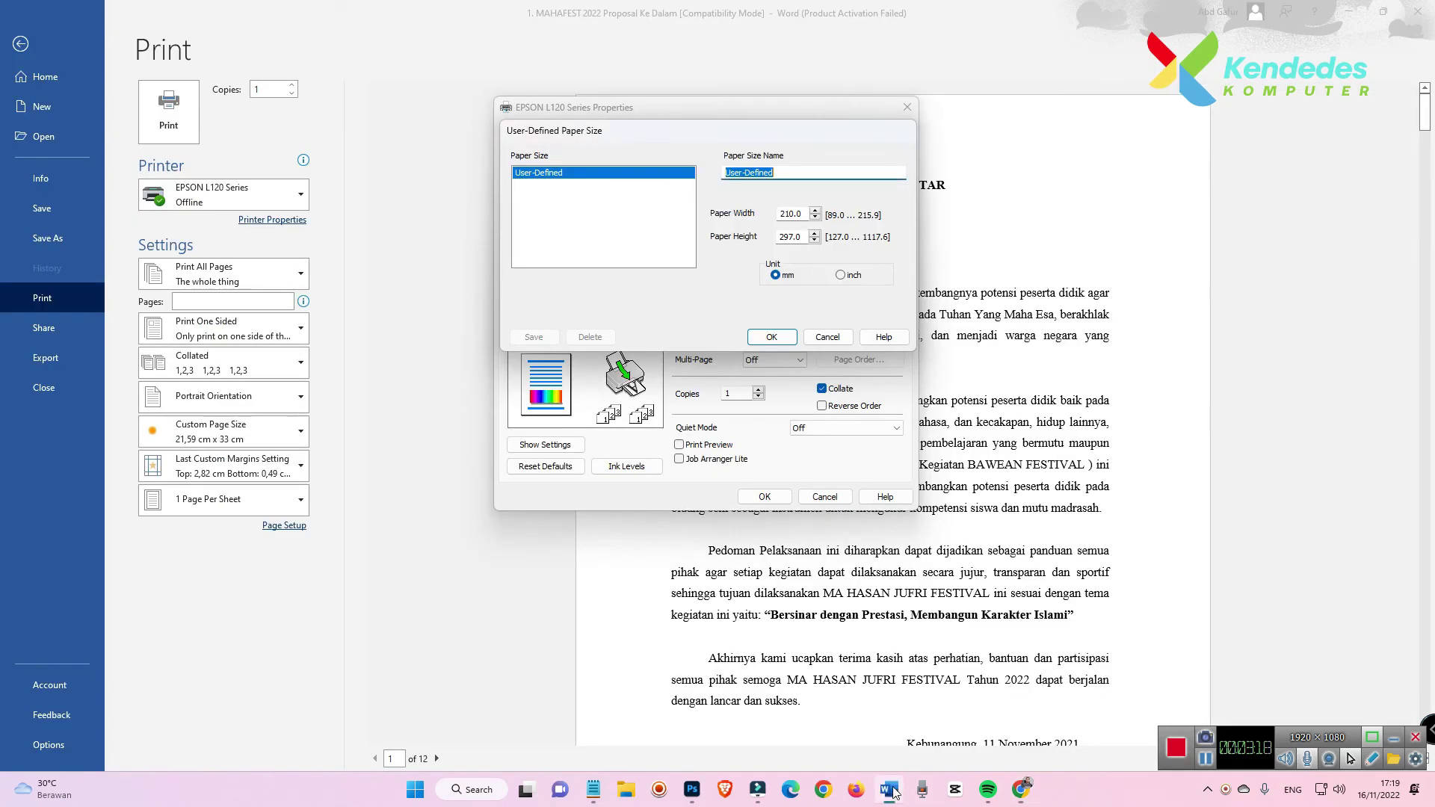
{"action": "double_click", "coordinate": [779, 213]}
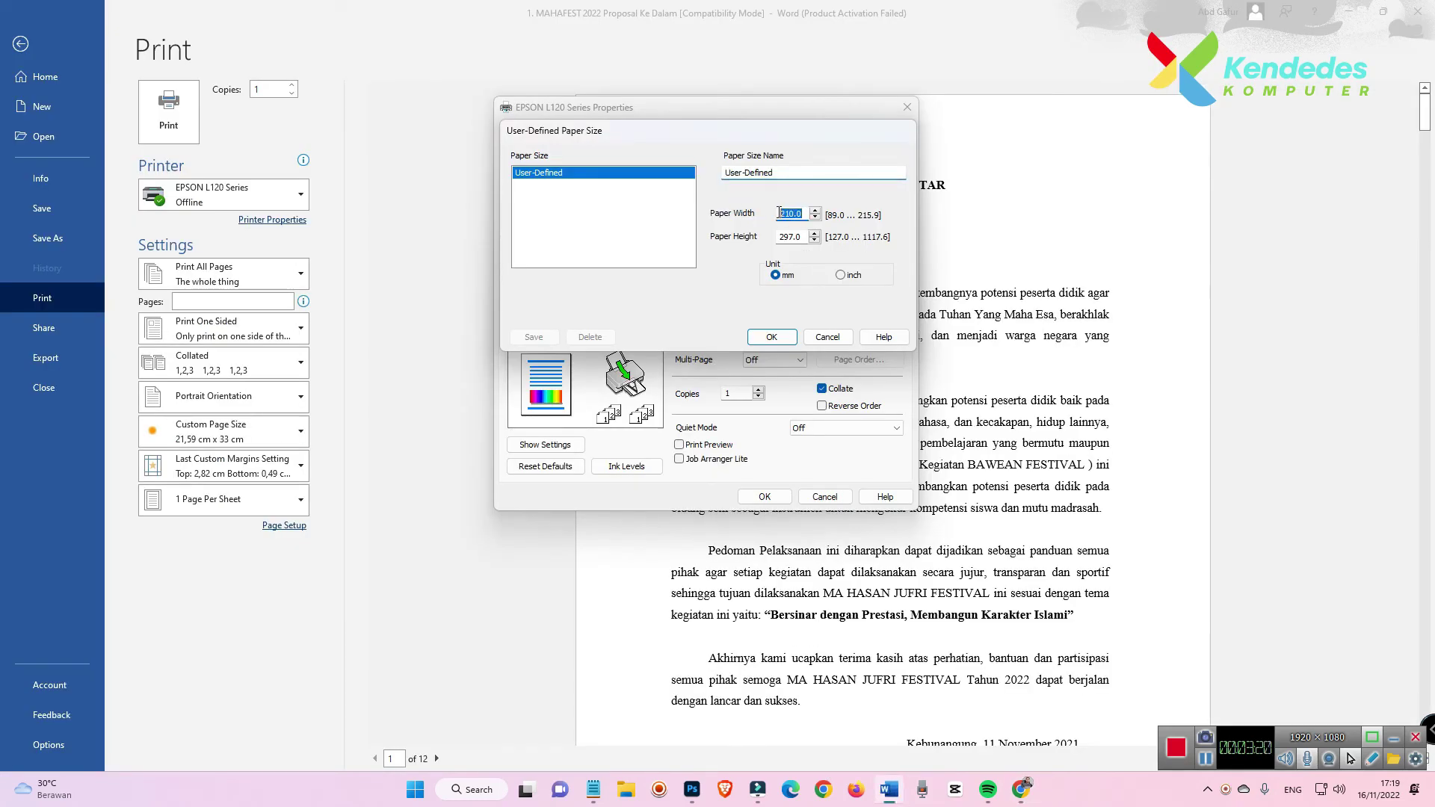
{"action": "type", "text": "1"}
{"action": "key", "text": "BackSpace"}
{"action": "type", "text": "15"}
{"action": "double_click", "coordinate": [799, 234]}
{"action": "type", "text": "33"}
{"action": "type", "text": "0"}
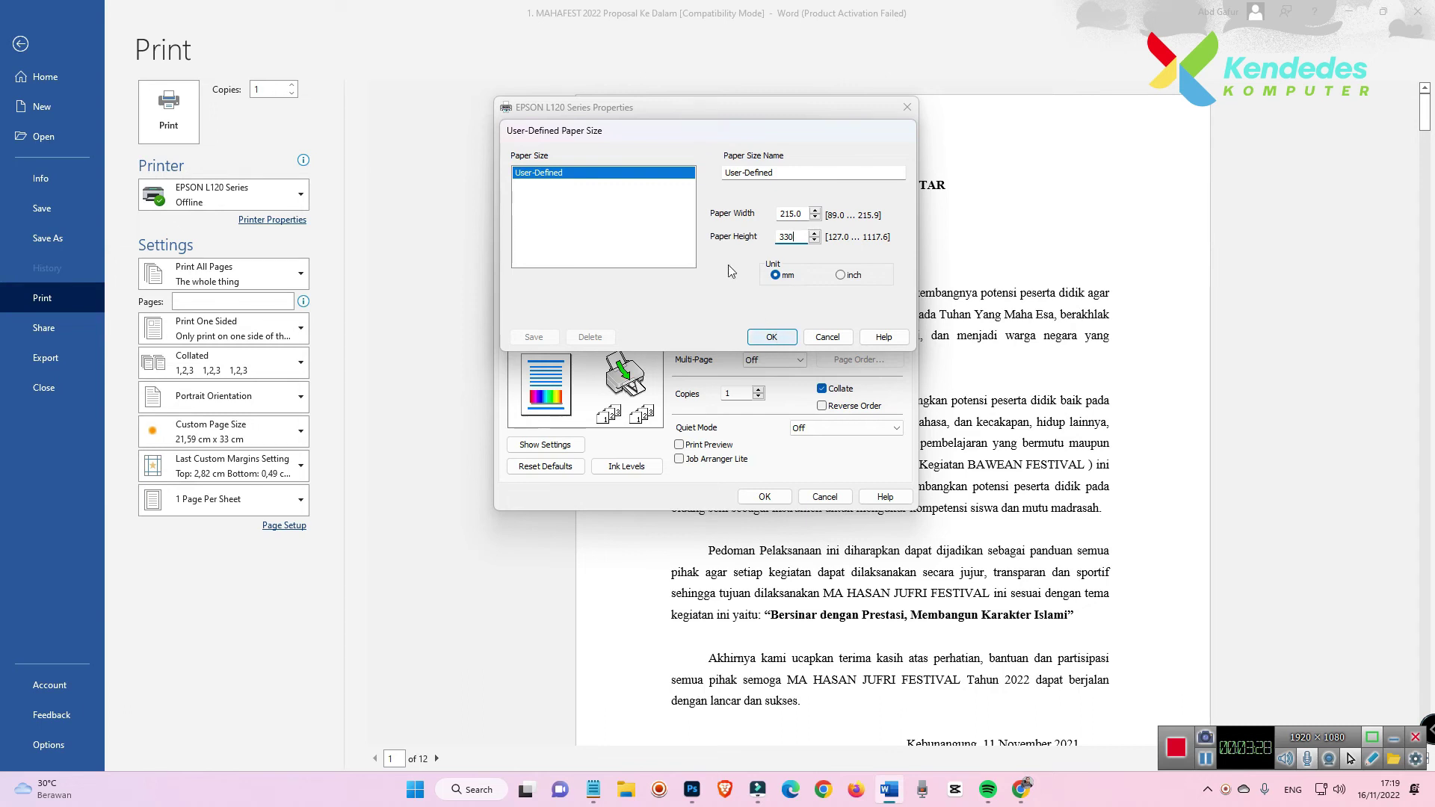
Name the size FOLIO, save it, and confirm both Epson dialogs.
{"action": "double_click", "coordinate": [772, 173]}
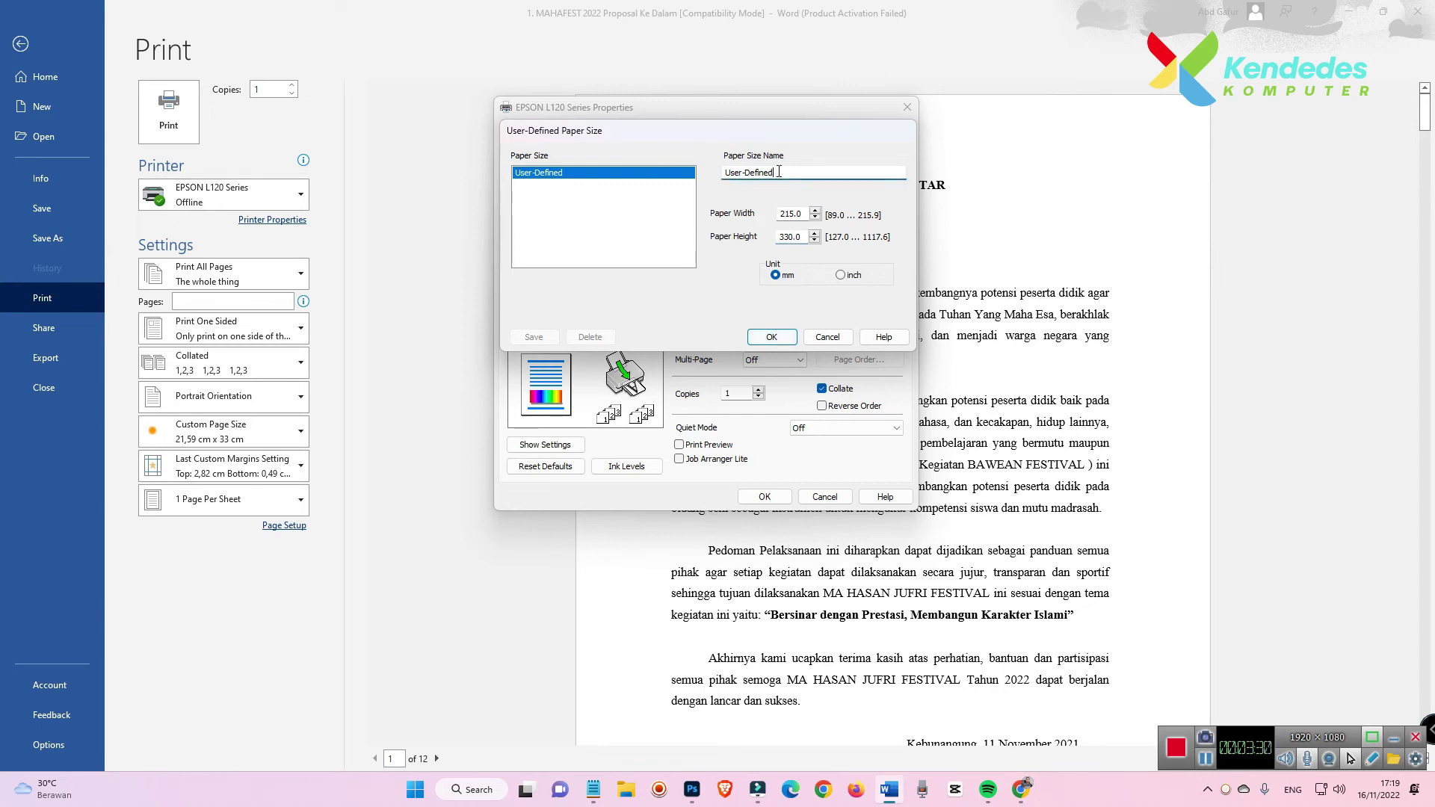
{"action": "type", "text": "FOLIO"}
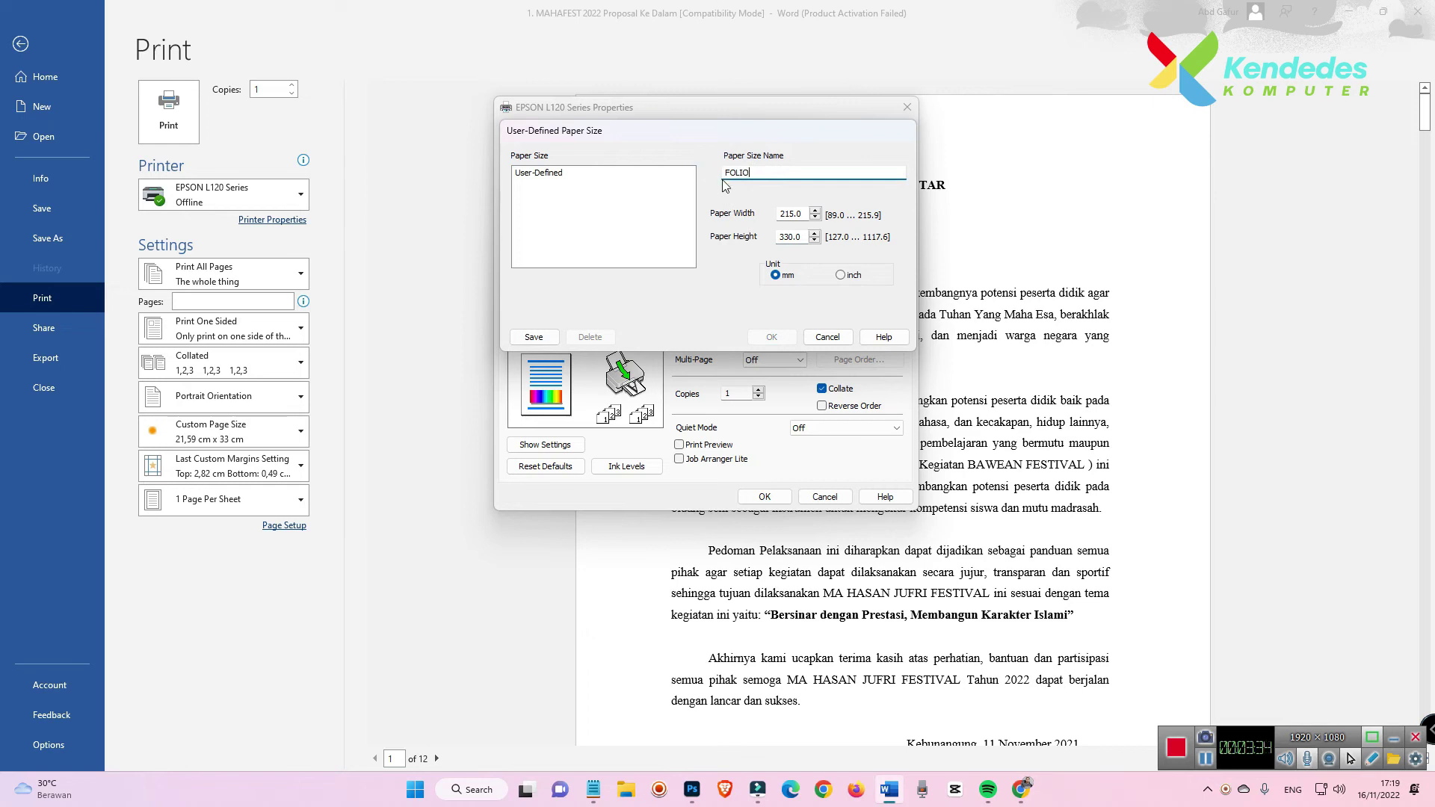
{"action": "left_click", "coordinate": [533, 337]}
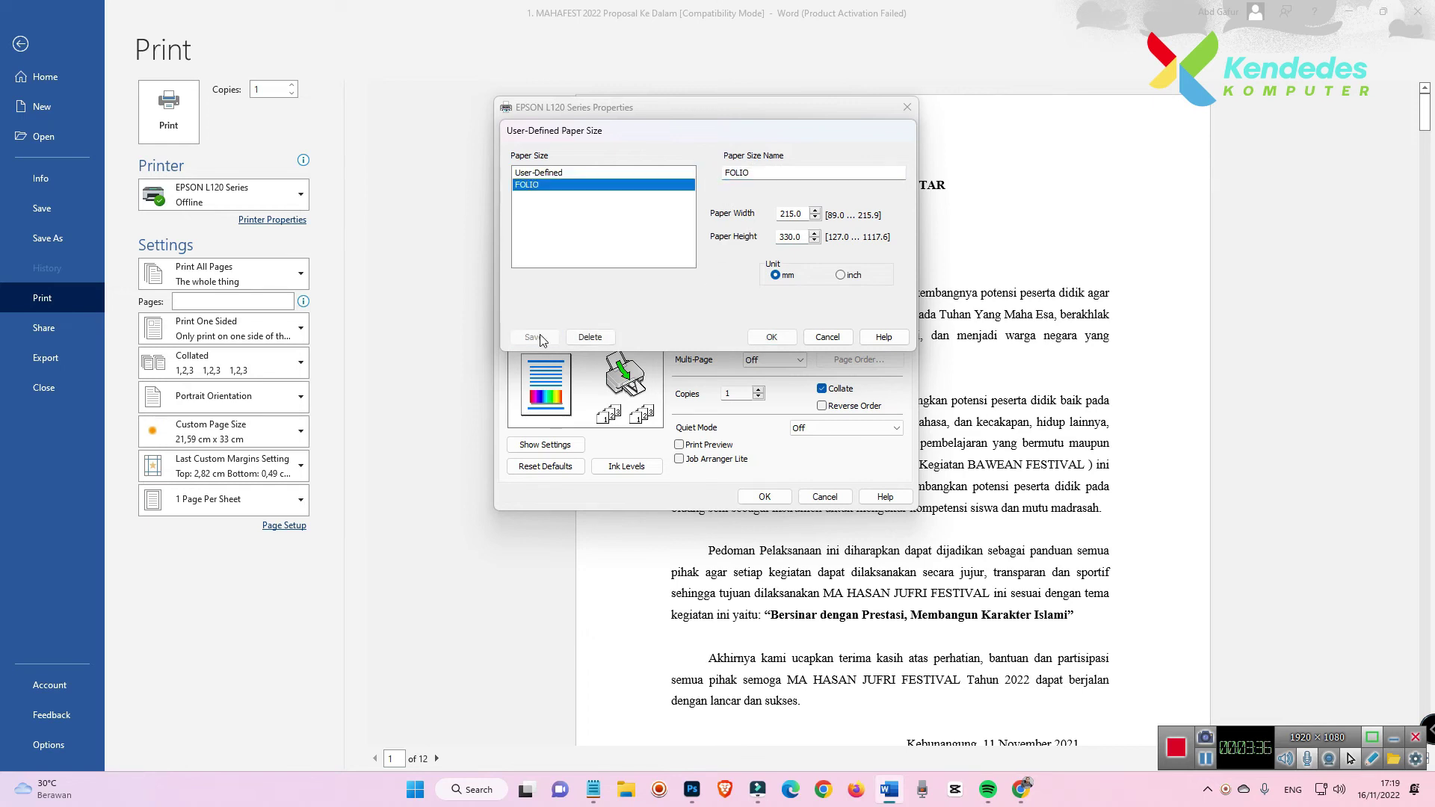
{"action": "left_click", "coordinate": [772, 337]}
{"action": "left_click", "coordinate": [769, 500]}
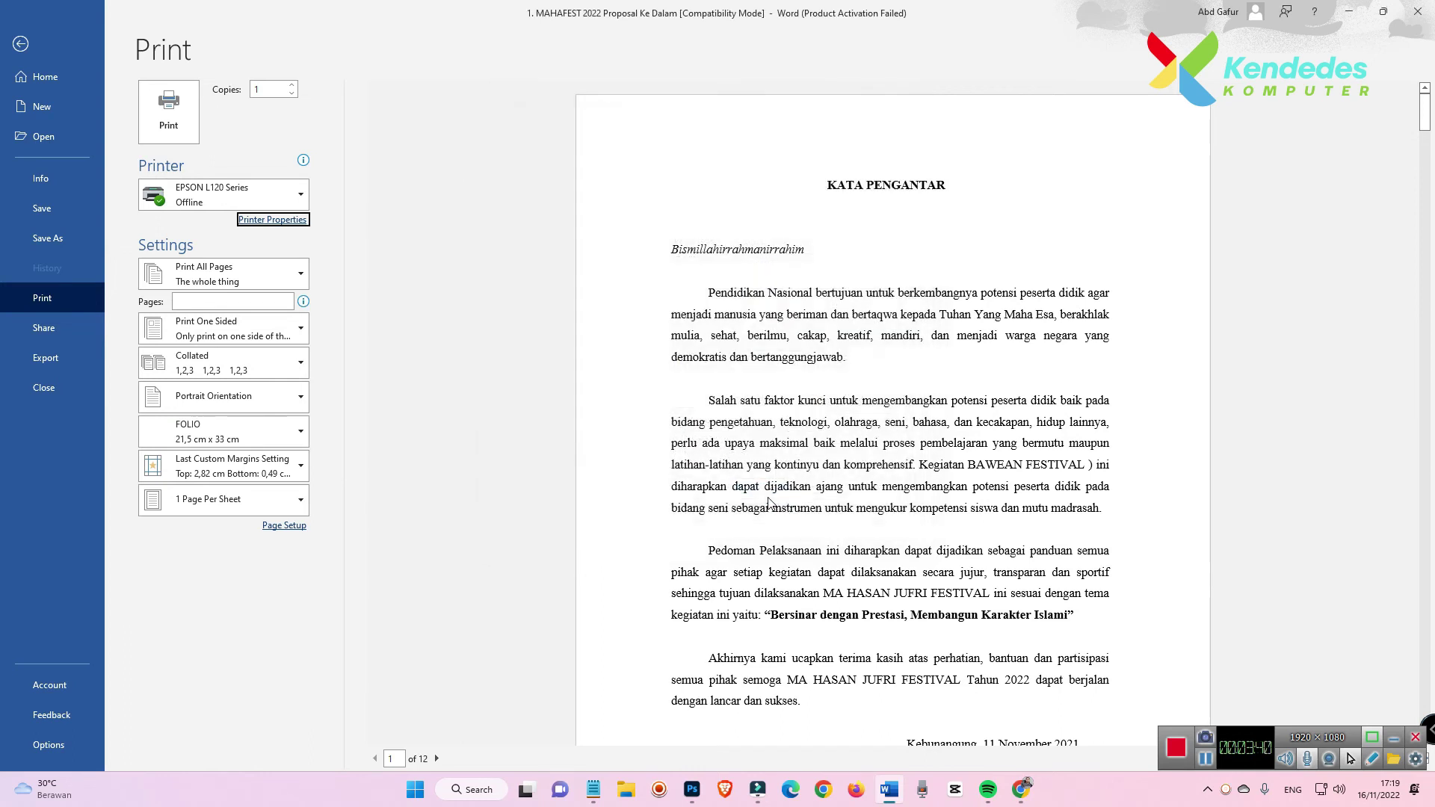
Save and close the MAHAFEST 2022 proposal, then reopen it from Word's recent documents.
{"action": "left_click", "coordinate": [1417, 12]}
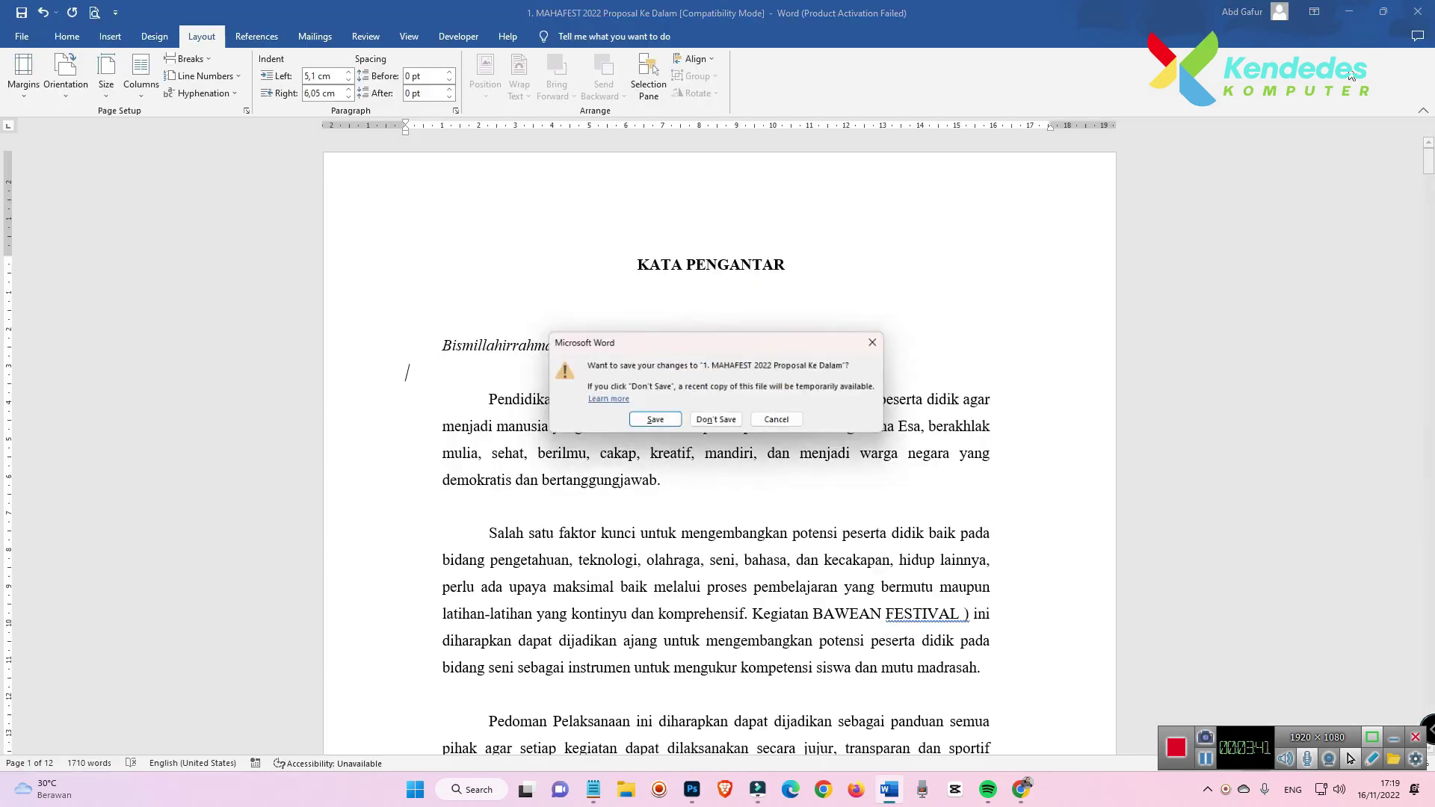
{"action": "left_click", "coordinate": [673, 425]}
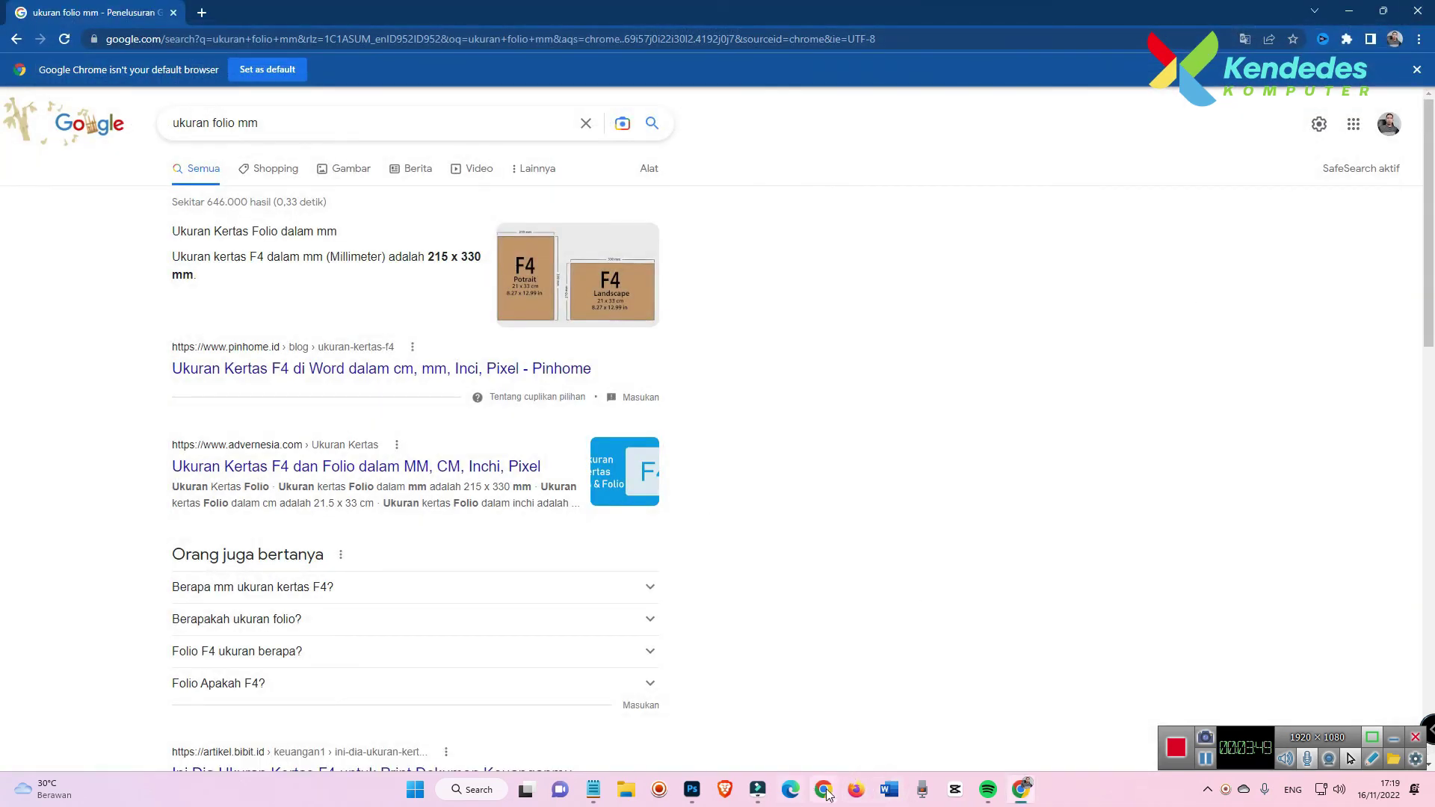
{"action": "right_click", "coordinate": [889, 789]}
{"action": "left_click", "coordinate": [827, 482]}
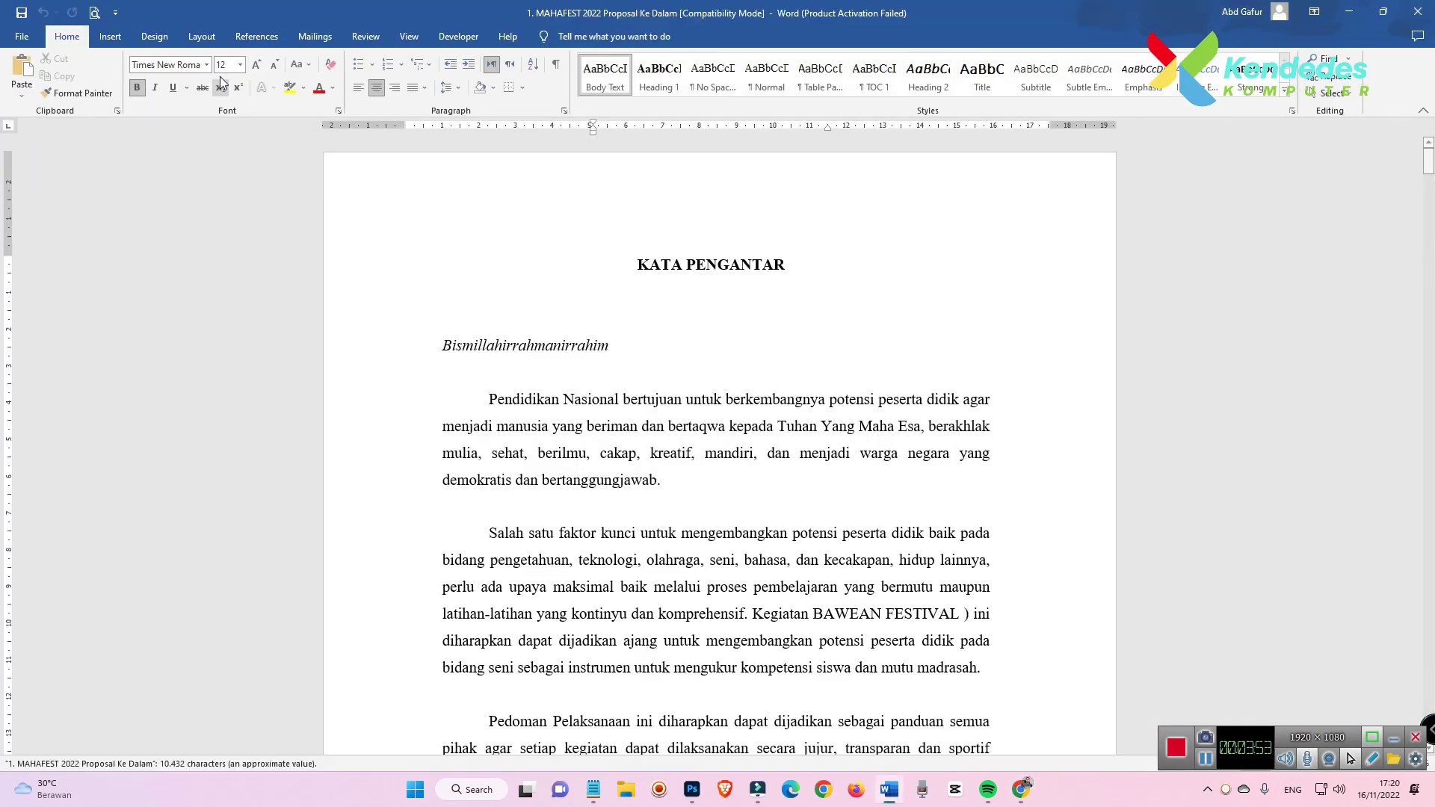
Check that the Layout Size list shows FOLIO 21,5 × 33 cm, then dismiss the list.
{"action": "left_click", "coordinate": [202, 36]}
{"action": "left_click", "coordinate": [118, 92]}
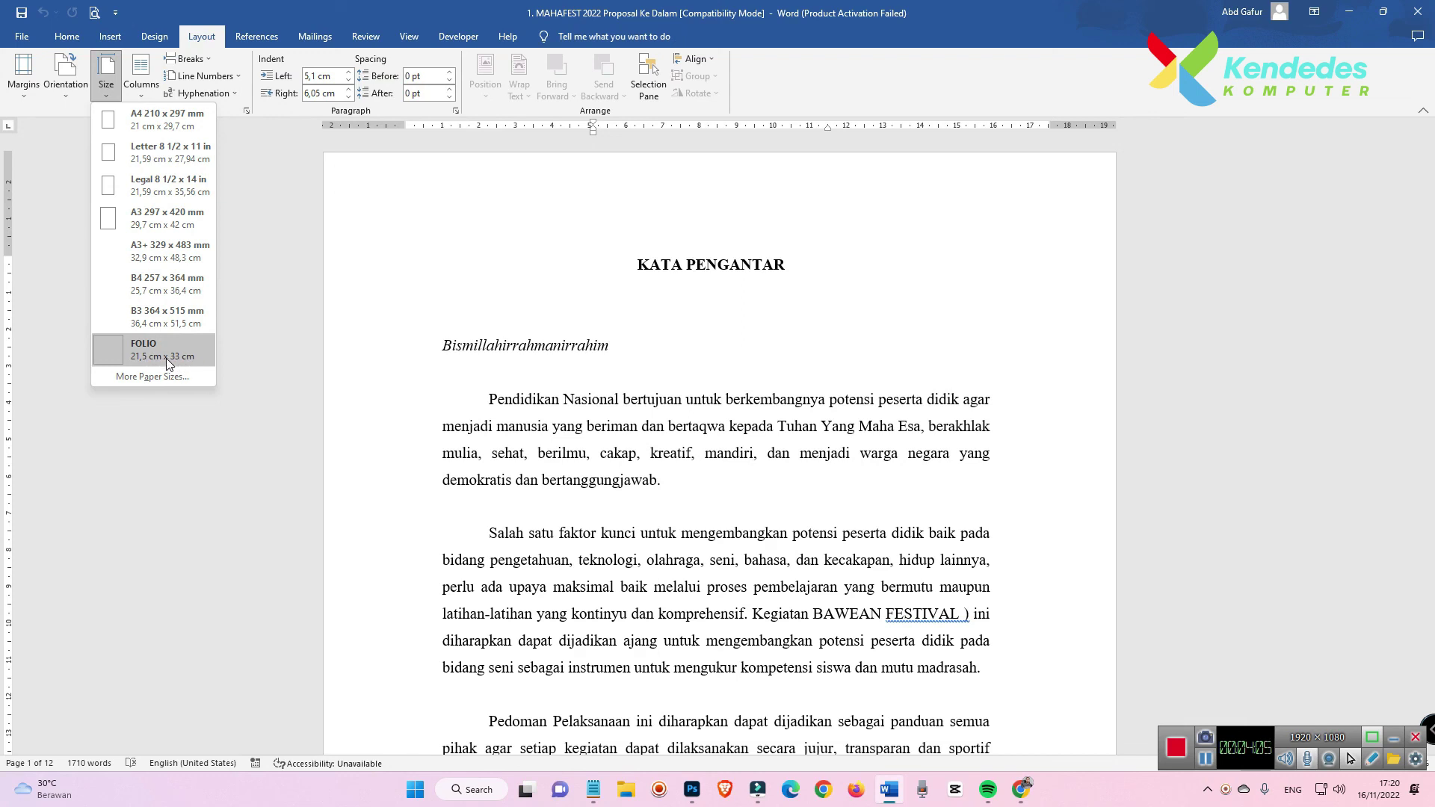
{"action": "left_click", "coordinate": [262, 281]}
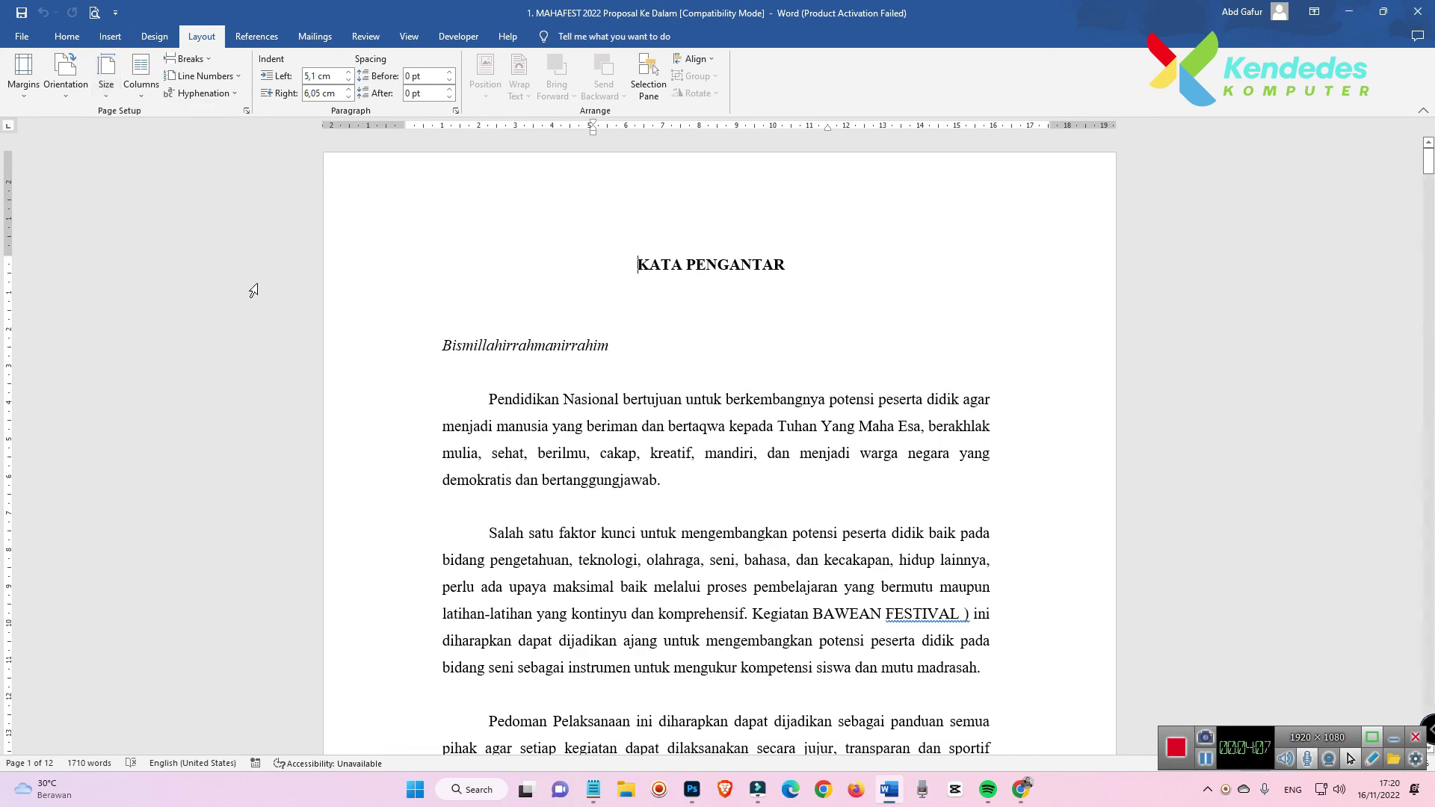